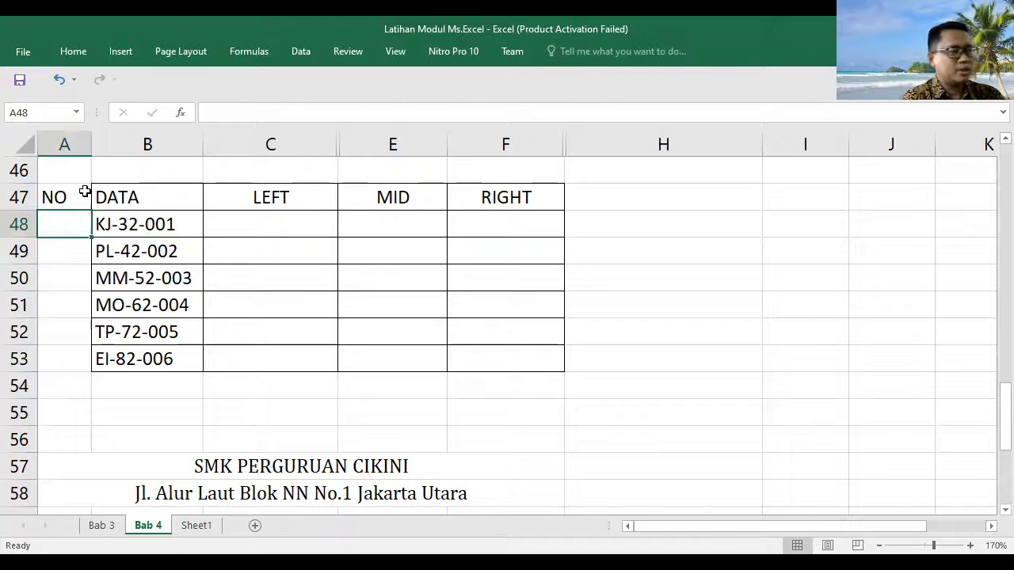
Number the table rows 1 to 6 in cells A48:A53 and centre the numbers
key(Return)
click(79, 225)
drag(90, 257, 89, 364)
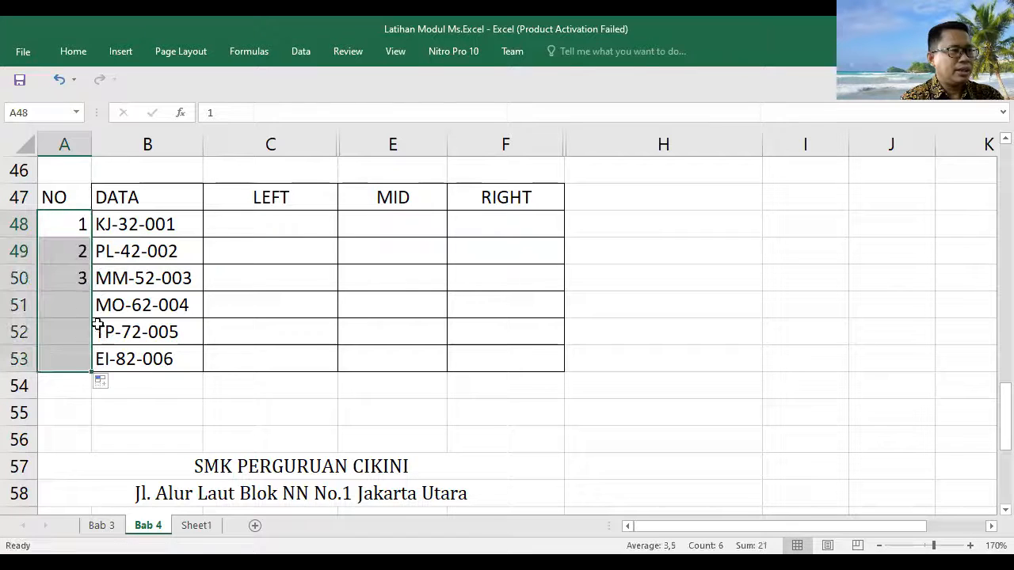
click(81, 49)
click(261, 103)
Apply All Borders to the NO column in cells A47:A53
drag(75, 198, 63, 359)
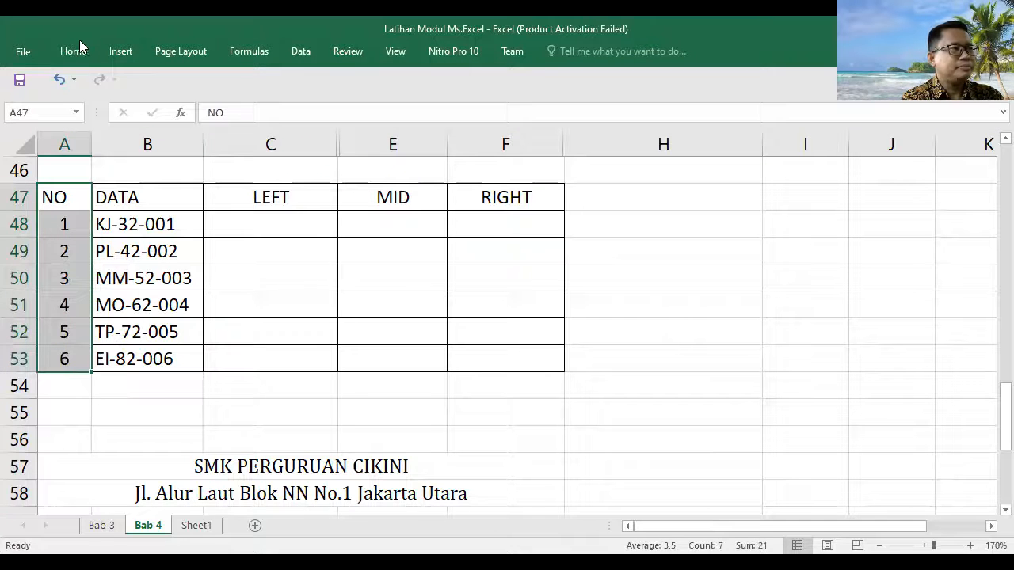
click(79, 50)
click(162, 103)
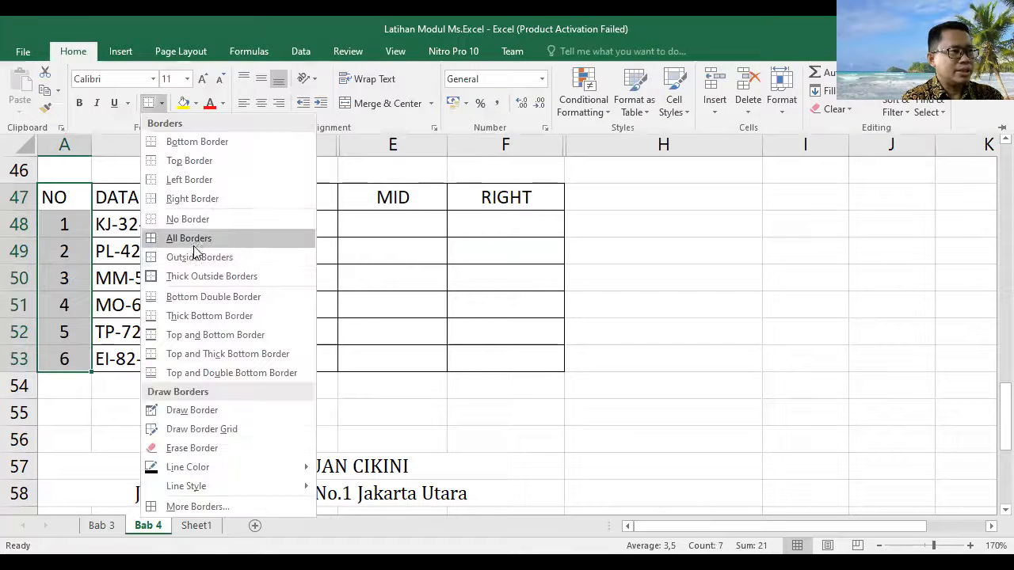
click(193, 240)
Examine the codes in the DATA column and the LEFT, MID and RIGHT headings that define which part to extract
click(148, 202)
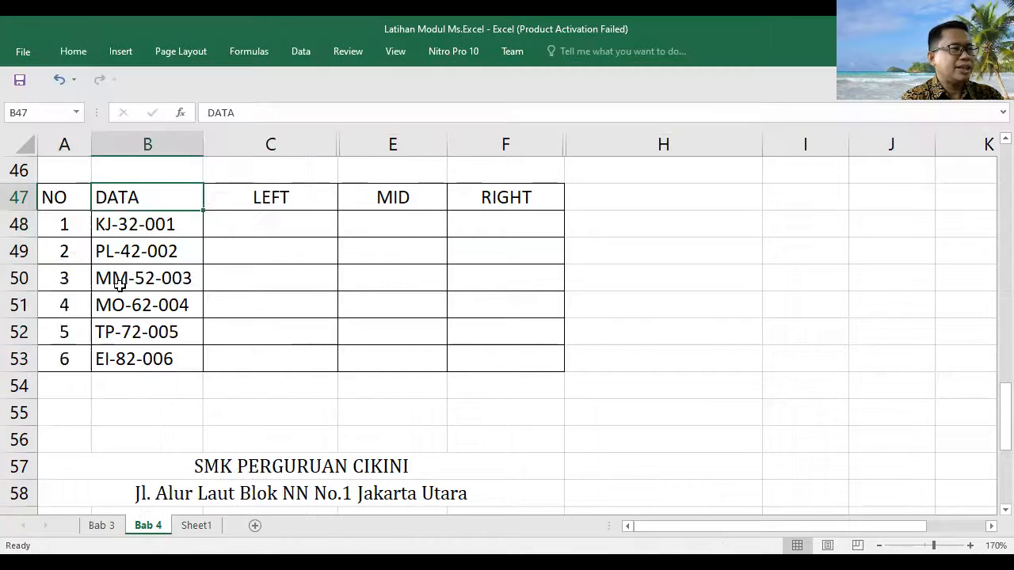
click(139, 229)
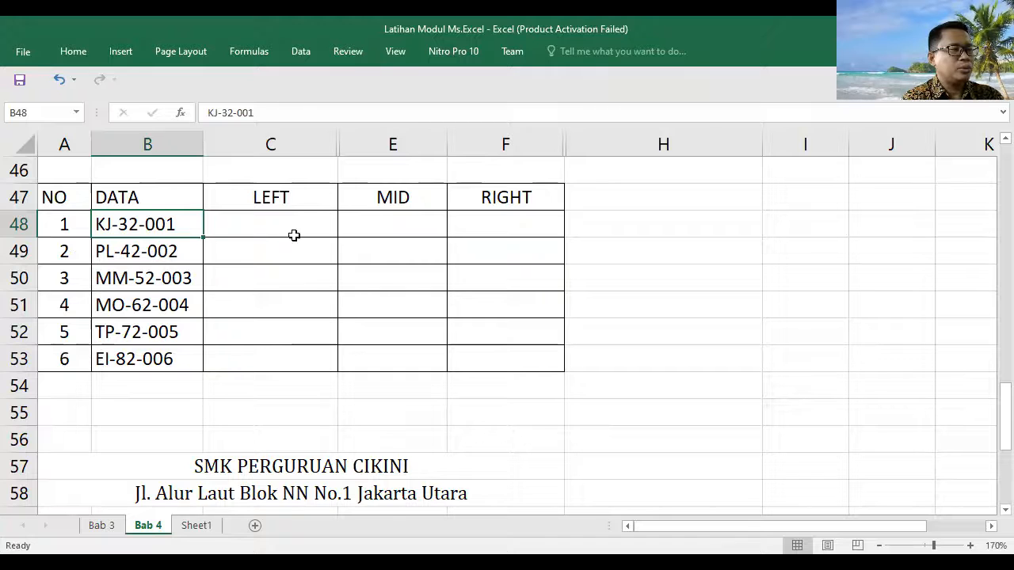
drag(301, 197, 457, 195)
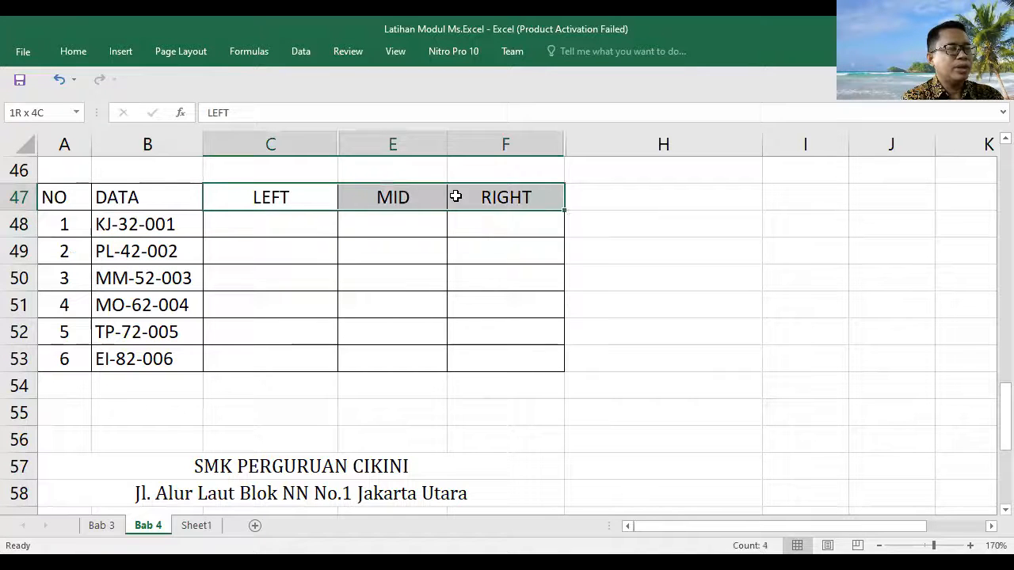
click(274, 199)
click(389, 197)
click(523, 195)
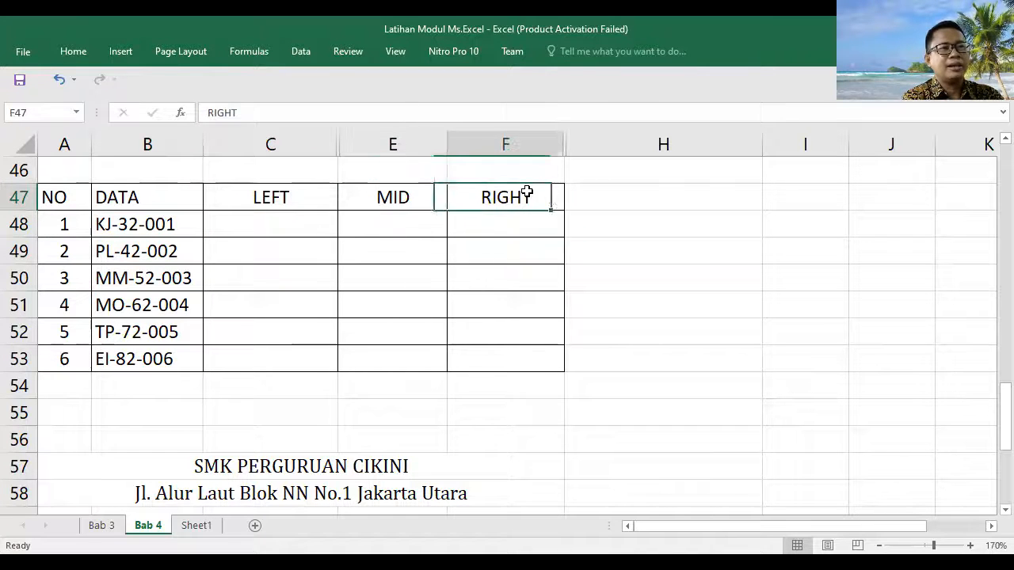
click(269, 196)
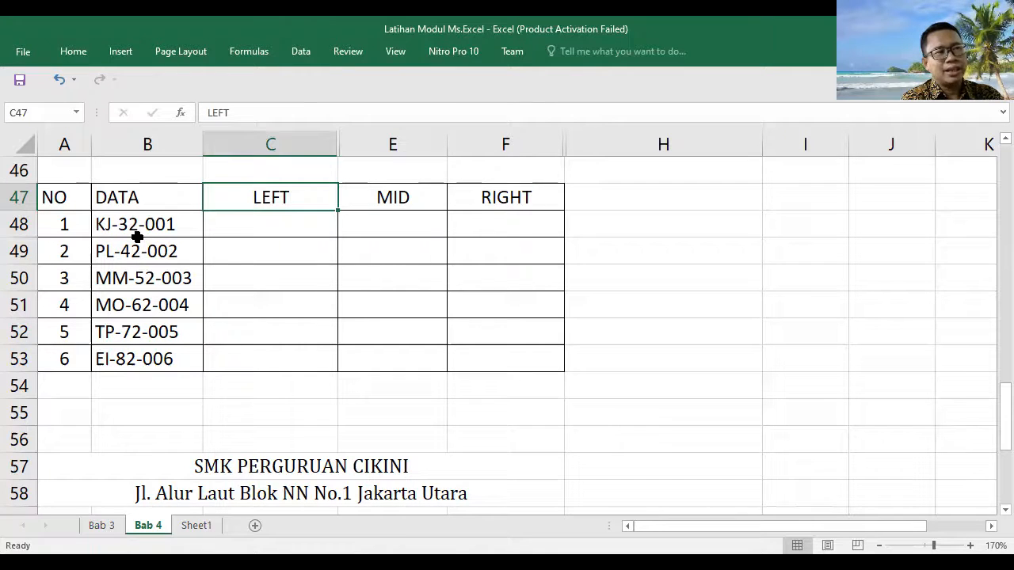
click(408, 200)
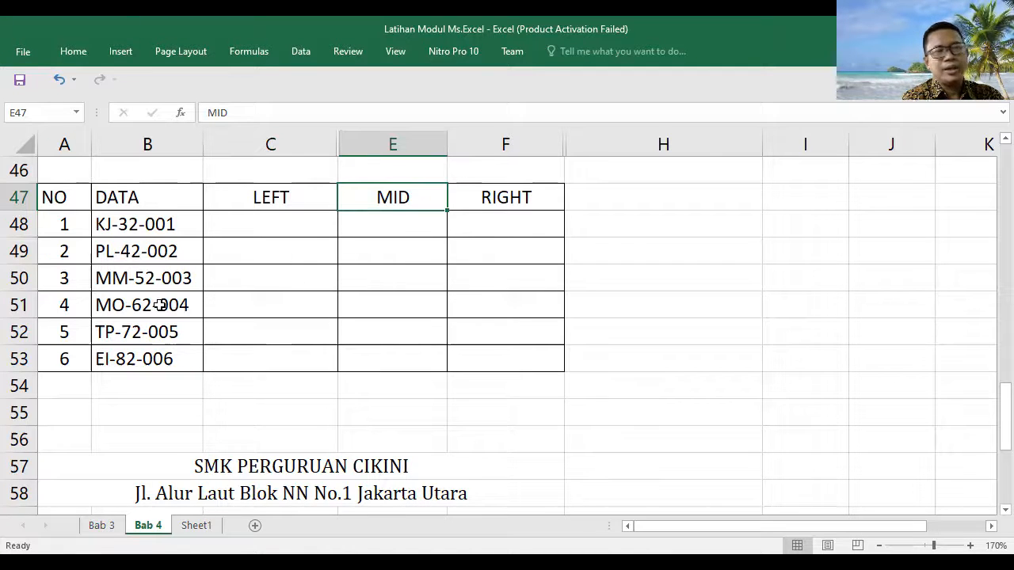
click(521, 199)
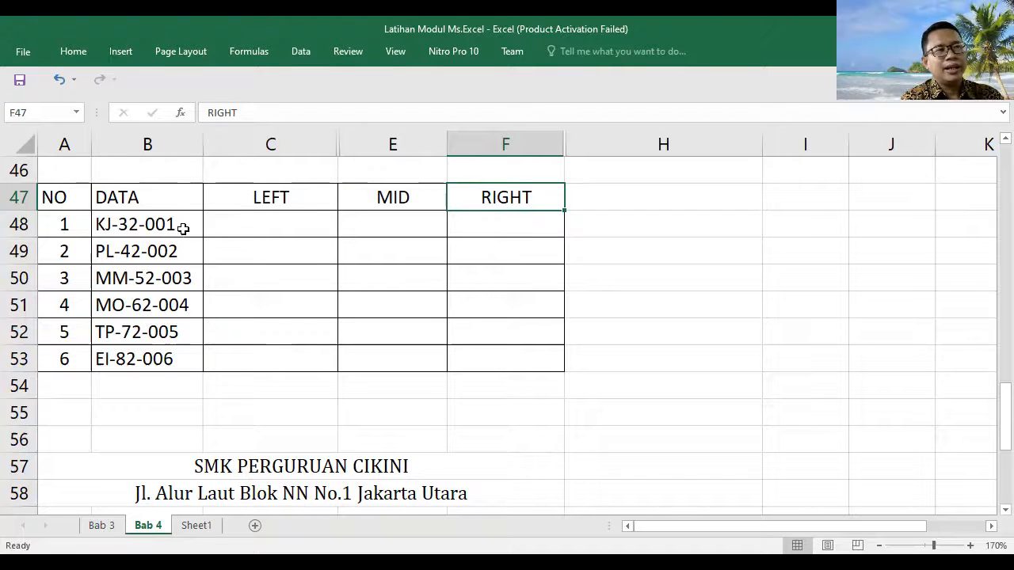
click(305, 208)
Enter the formula =LEFT(B48;2) in cell C48 to extract the first two characters of the code
click(283, 221)
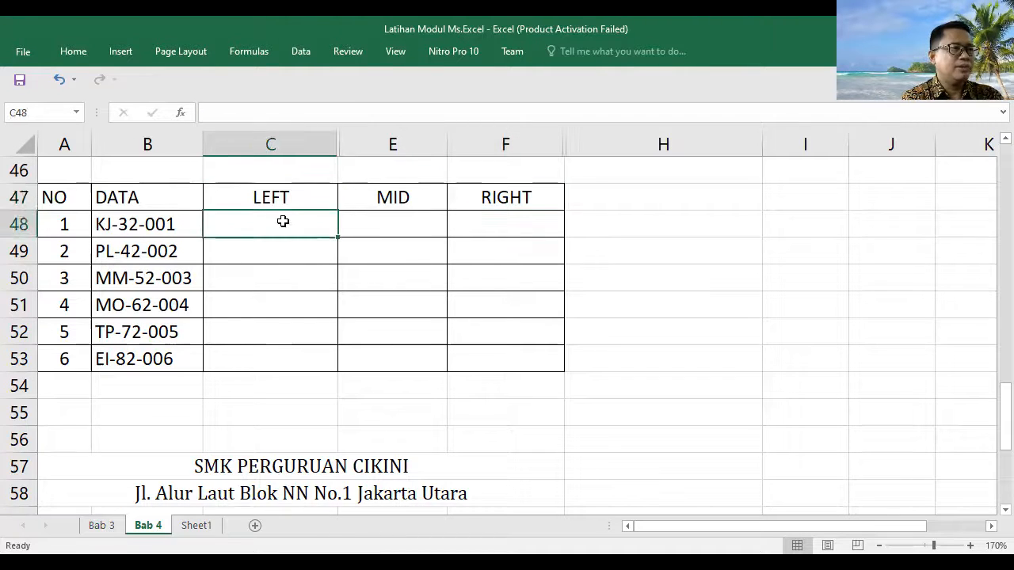
text(=)
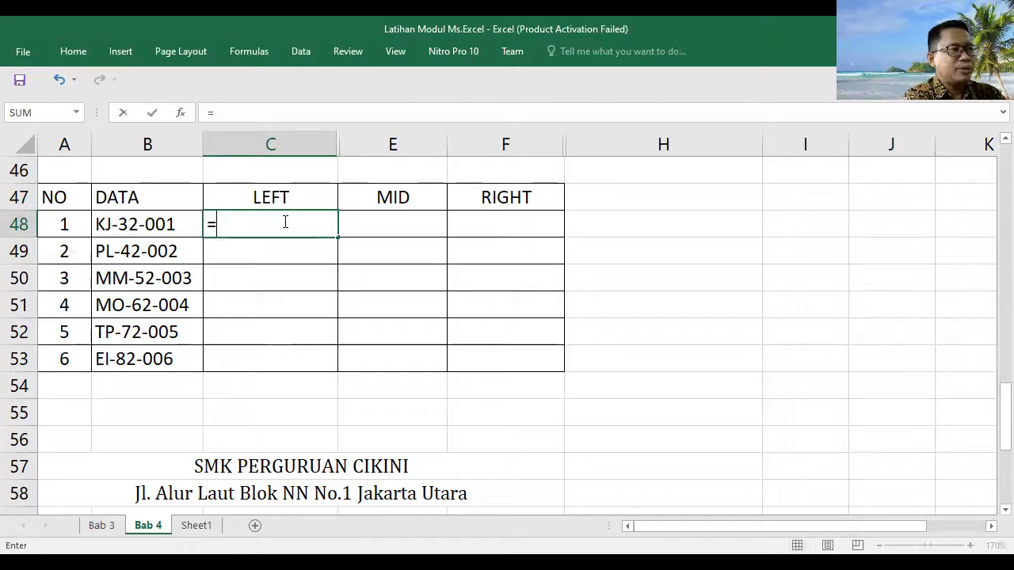
text(L)
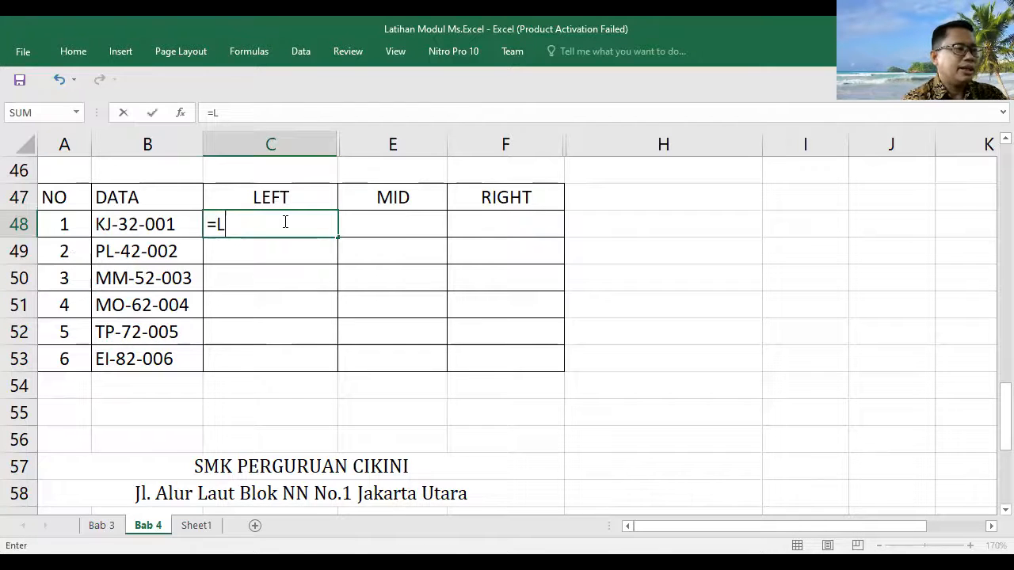
text(EFT()
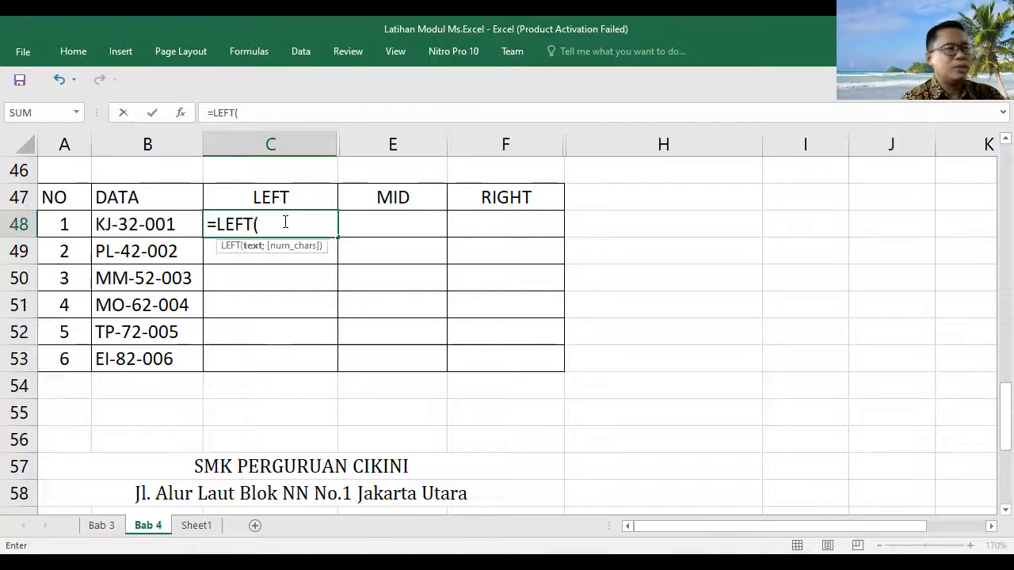
click(134, 224)
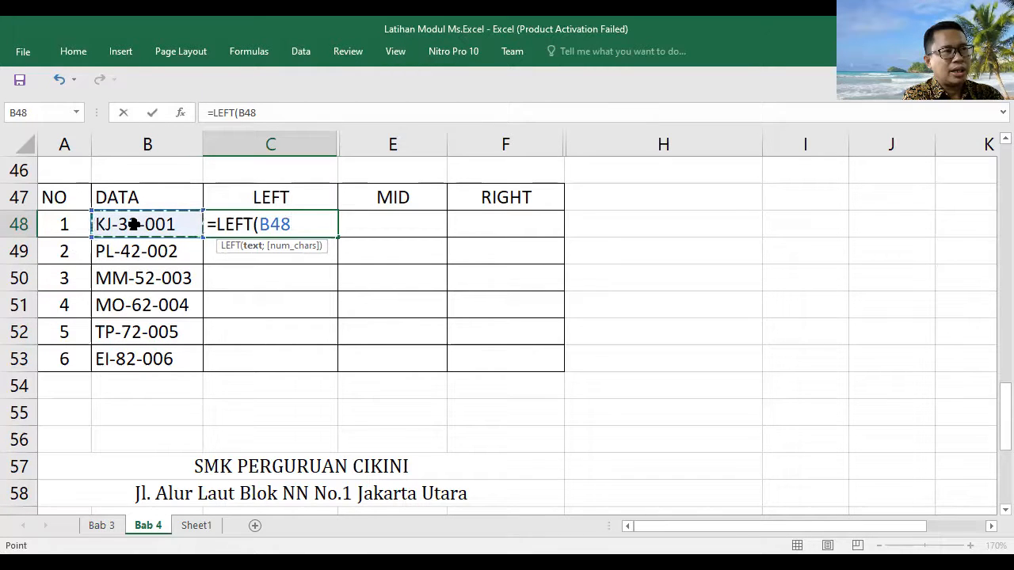
text(;)
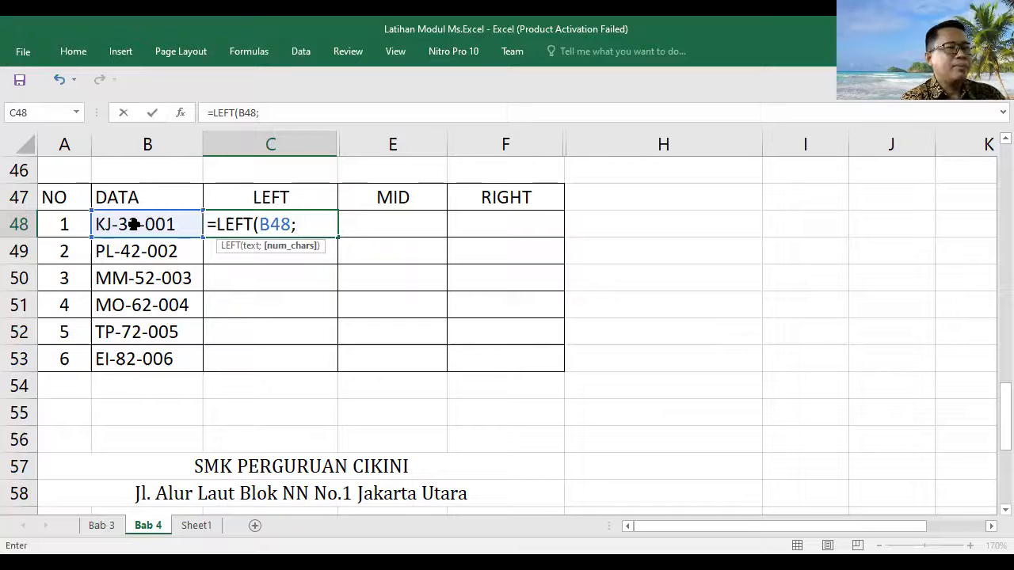
text(2)
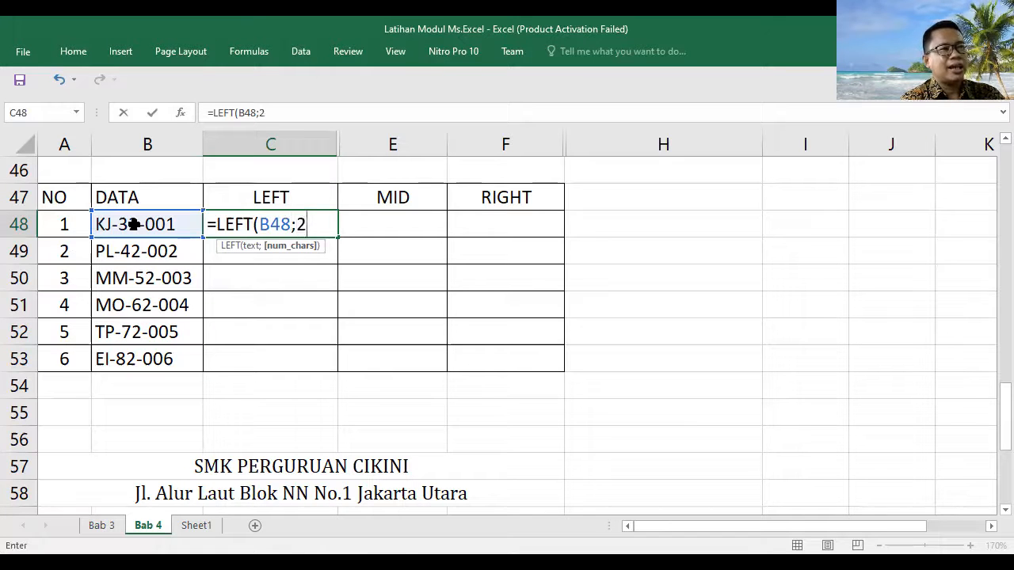
key(Return)
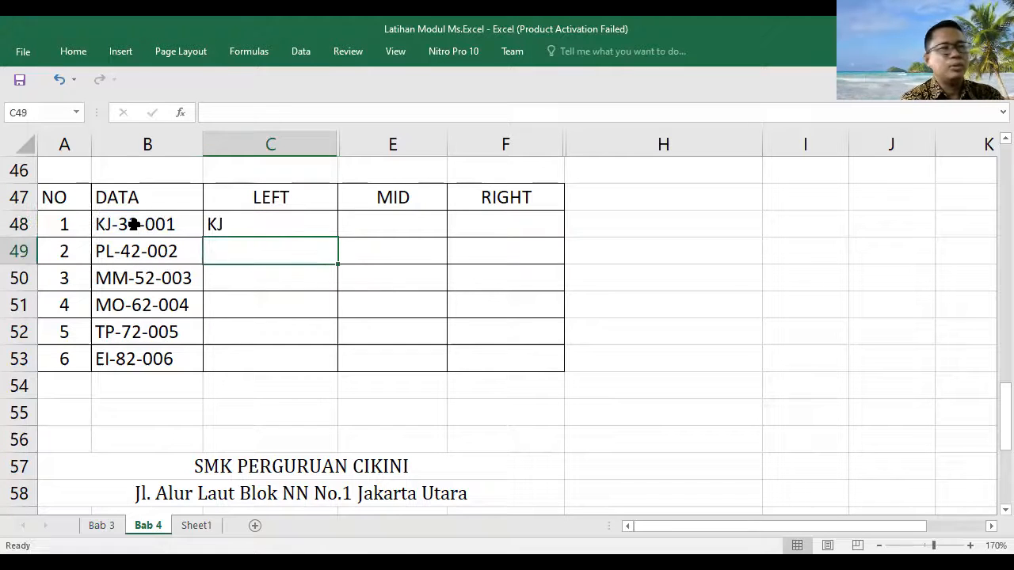
Centre cells C48:F53 and fill the LEFT formula from C48 down to C53
drag(290, 229, 507, 367)
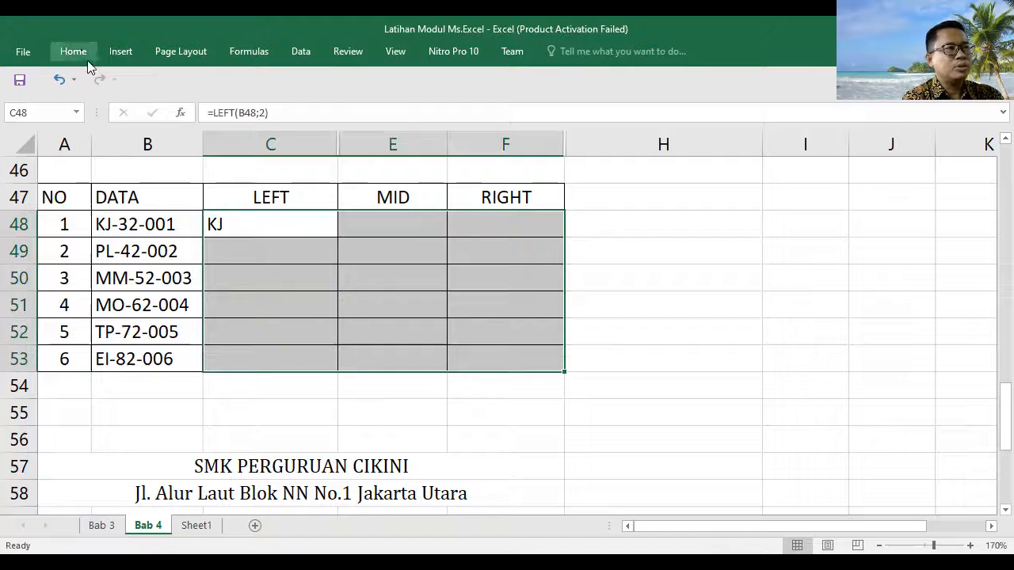
click(73, 50)
click(261, 103)
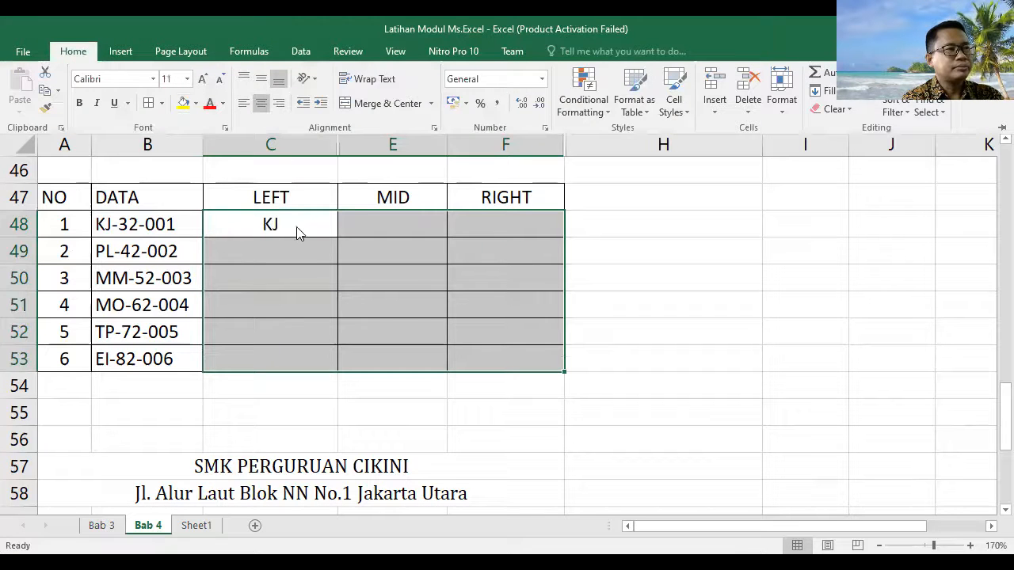
click(296, 228)
drag(336, 237, 334, 368)
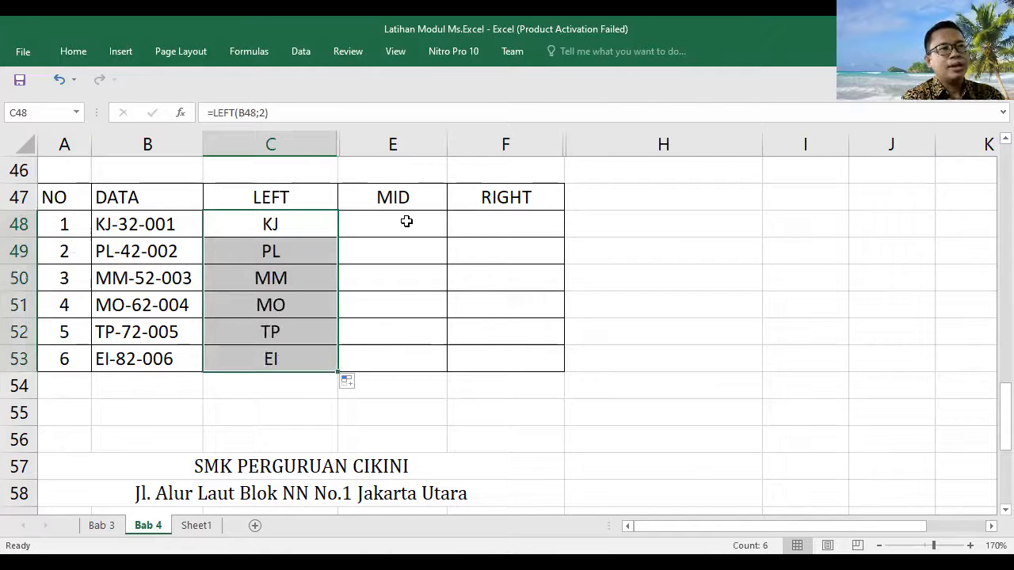
Enter the formula =MID(B48;3;2) in cell E48
click(406, 221)
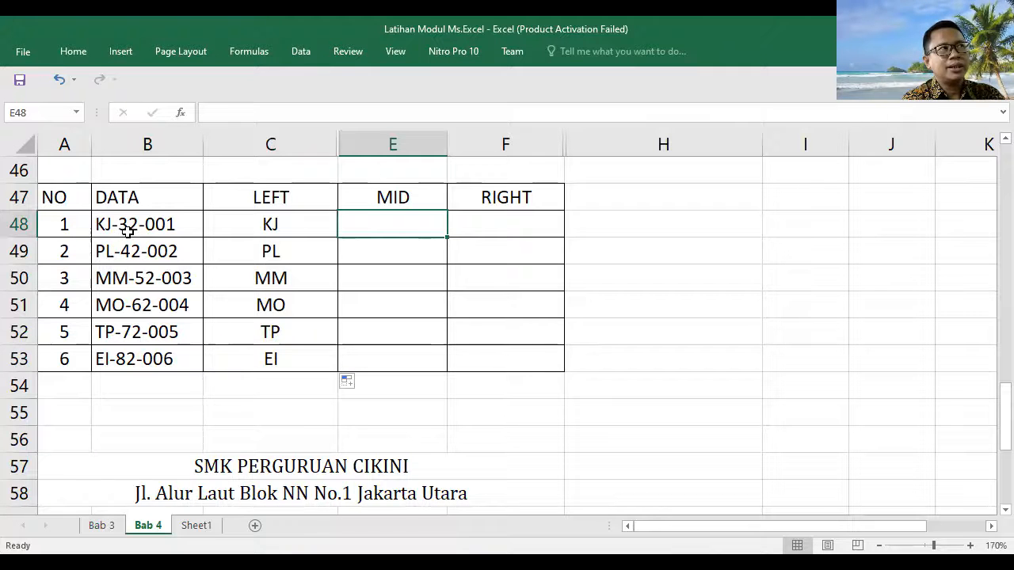
text(=M)
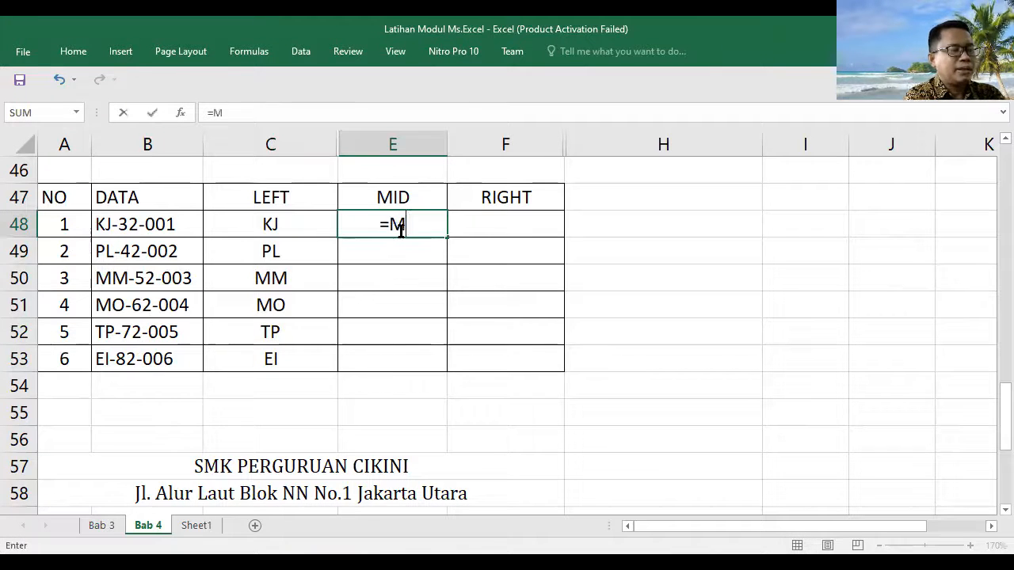
text(ID()
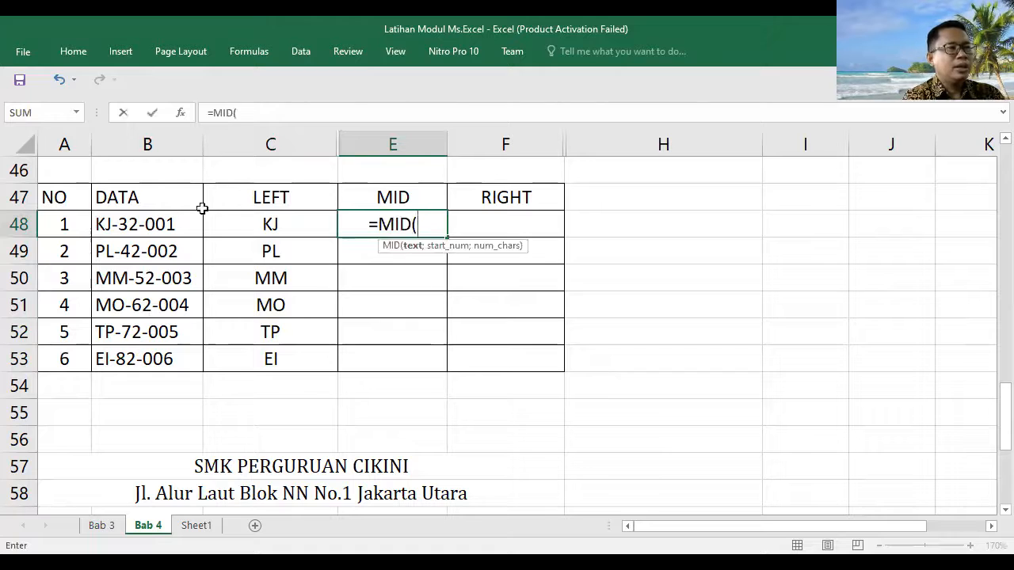
click(167, 224)
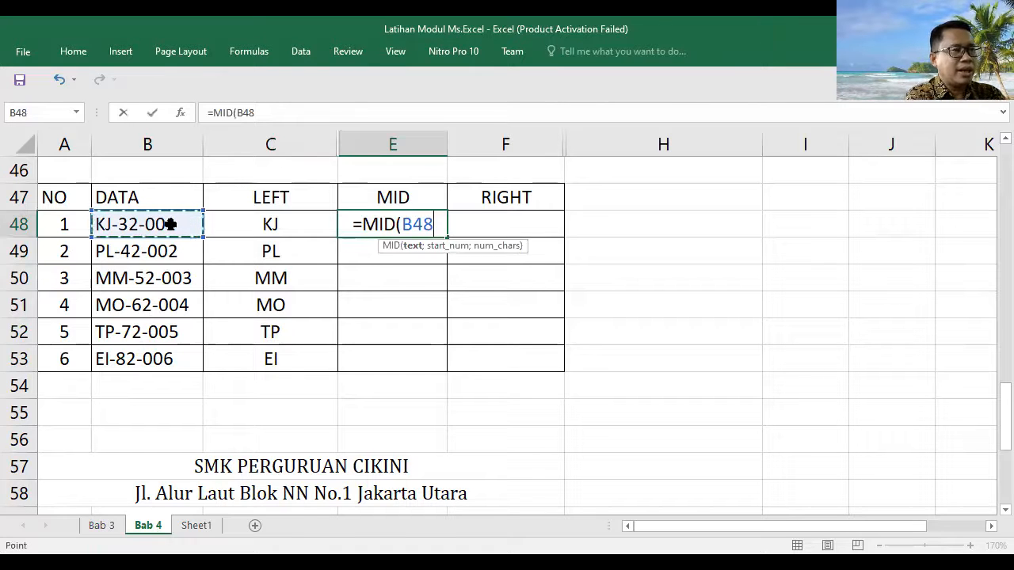
text(;)
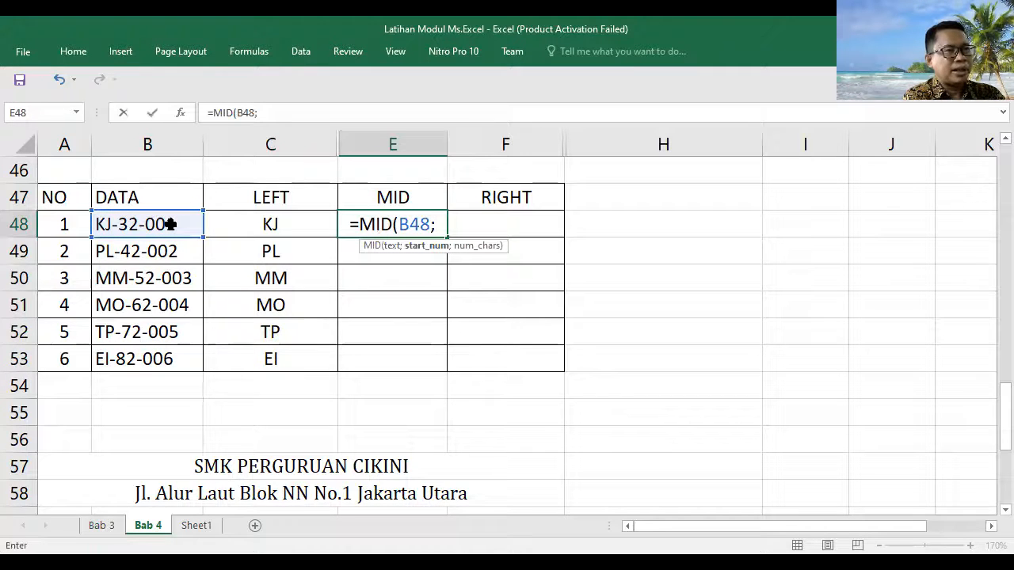
text(3;2))
key(Return)
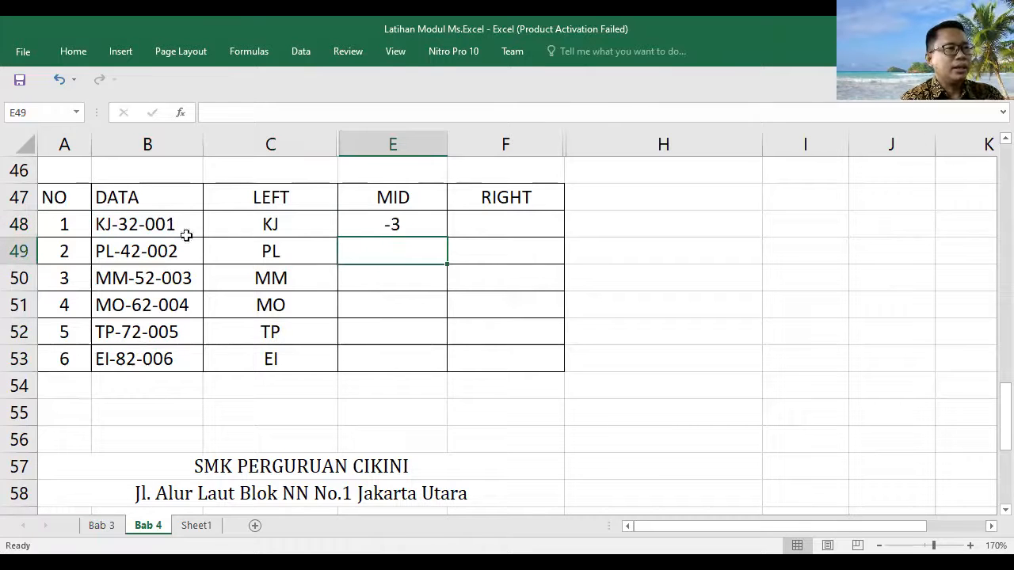
Change the start position in E48's MID formula to 4 and fill the formula down to E53
click(407, 223)
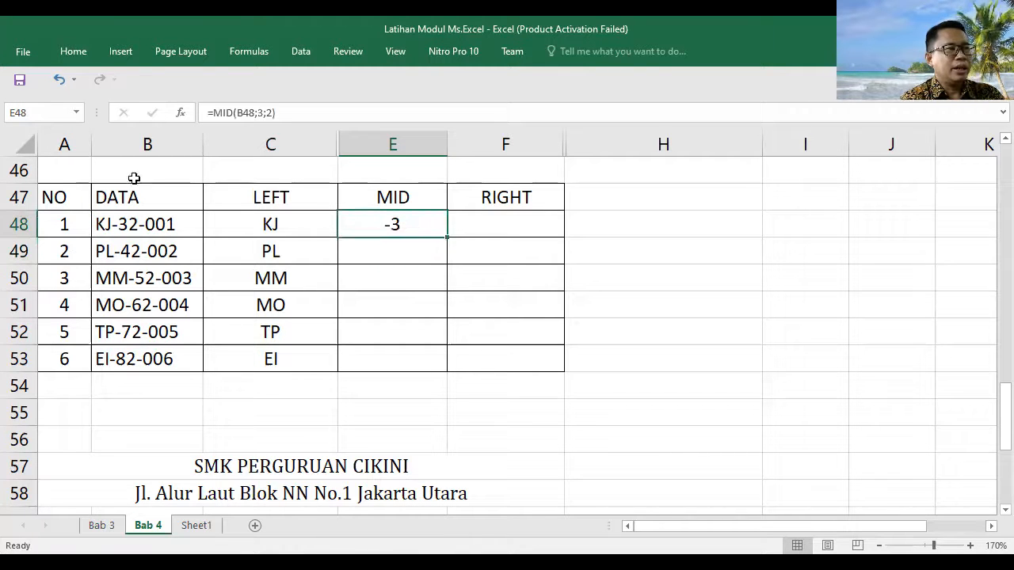
click(266, 111)
key(BackSpace)
text(4)
key(Return)
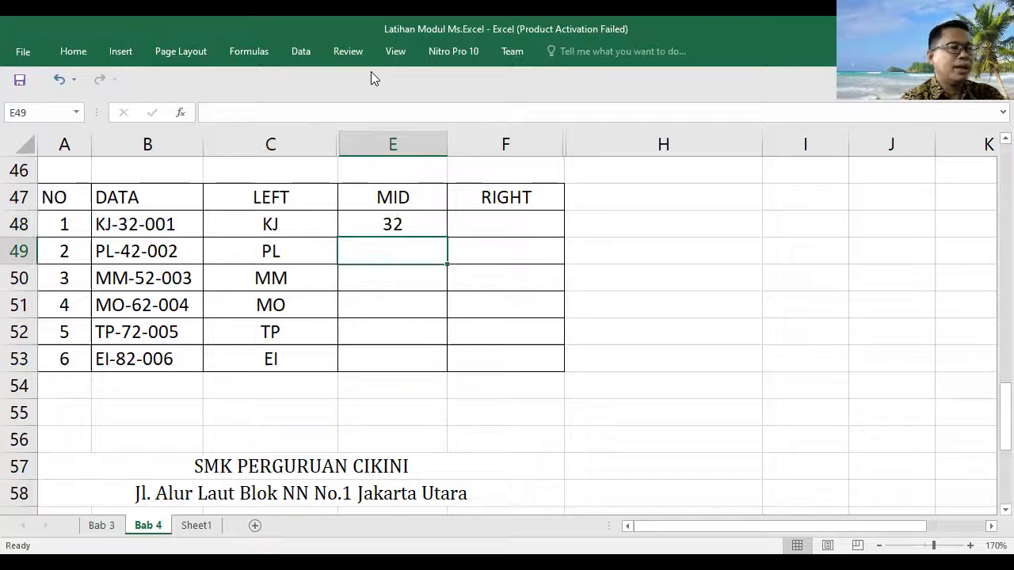
click(429, 223)
drag(449, 238, 447, 370)
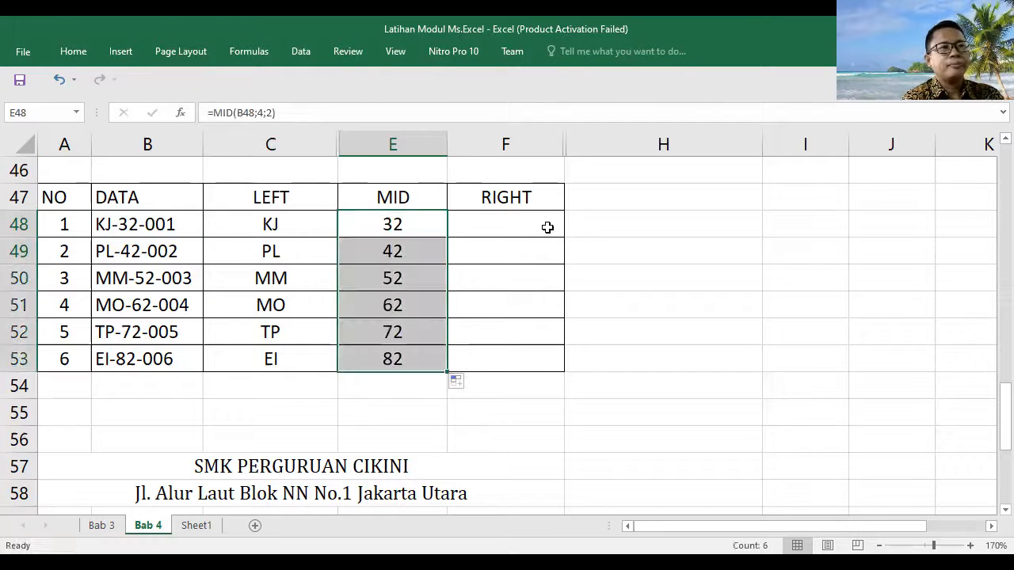
click(548, 227)
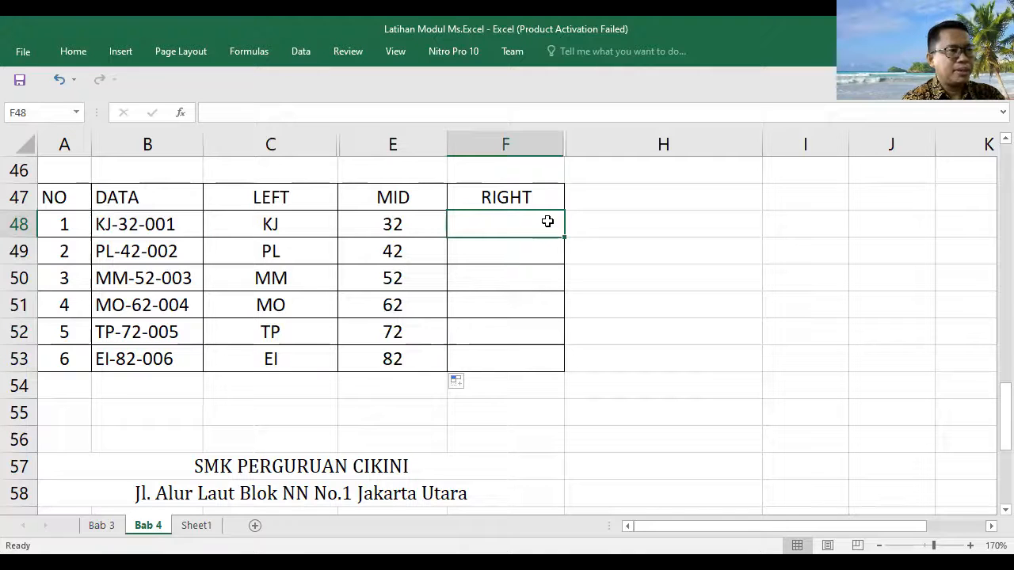
text(=)
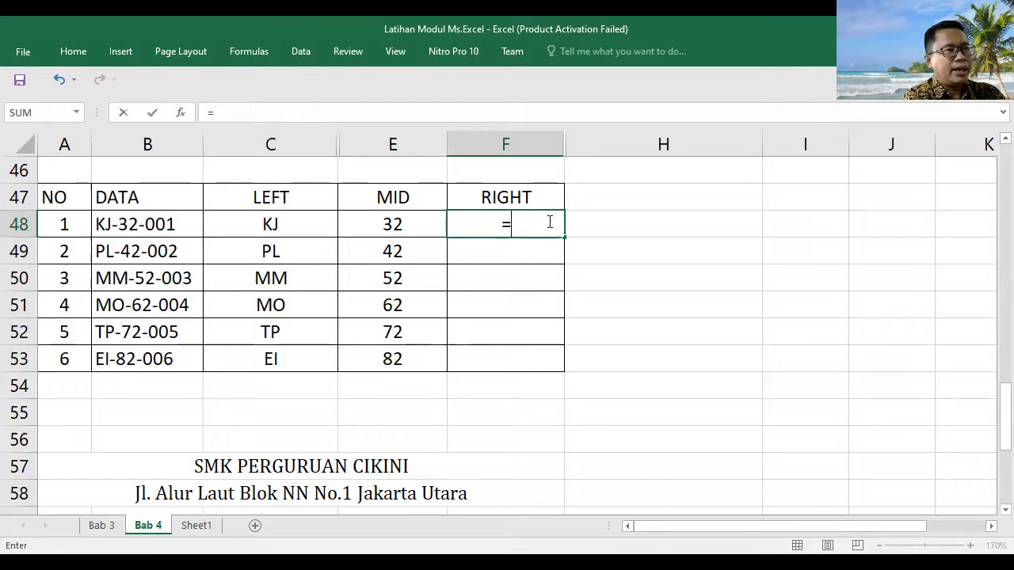
text(RIH)
key(Return)
Correct the formula in F48 to =RIGHT(B48;3) and fill it down to F53
click(551, 227)
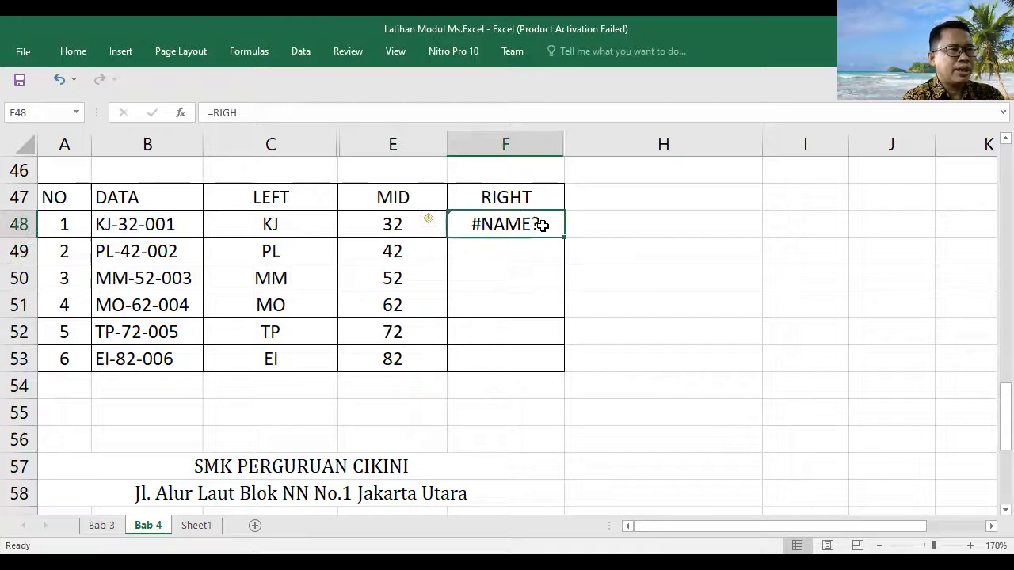
click(266, 112)
key(BackSpace)
text(GH)
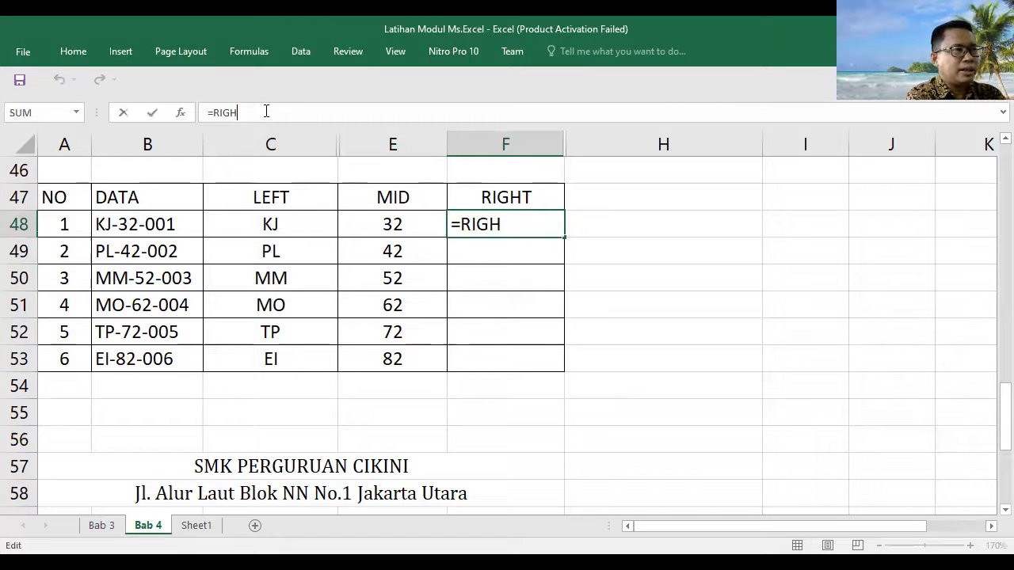
key(BackSpace)
key(BackSpace)
key(BackSpace)
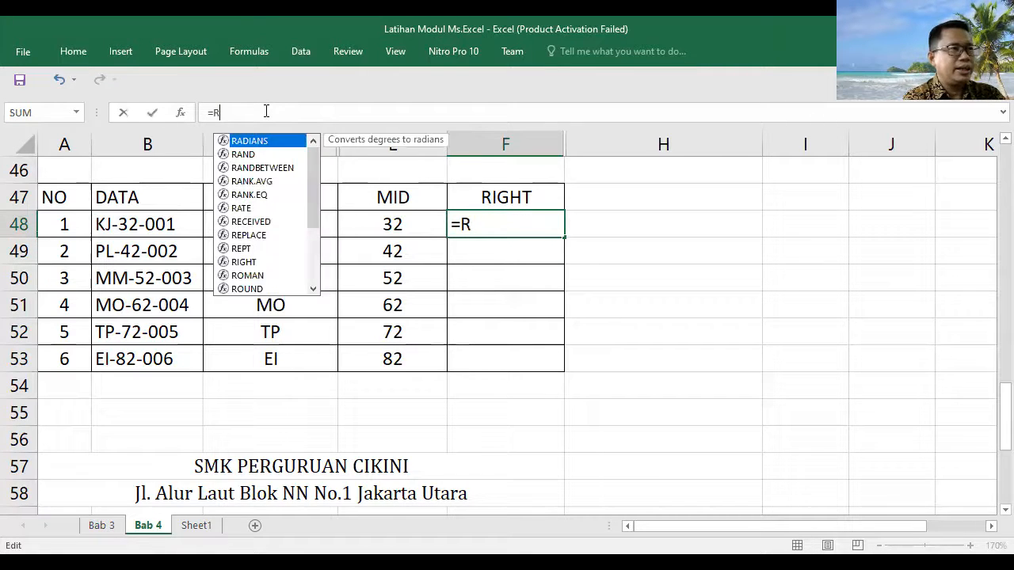
text(IH)
key(BackSpace)
text(GH)
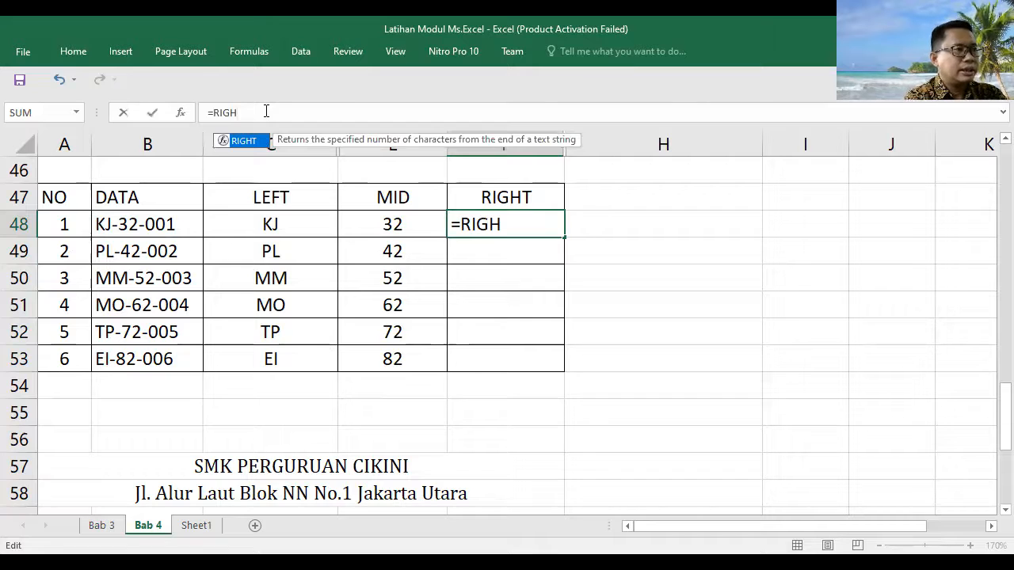
text(T()
click(148, 224)
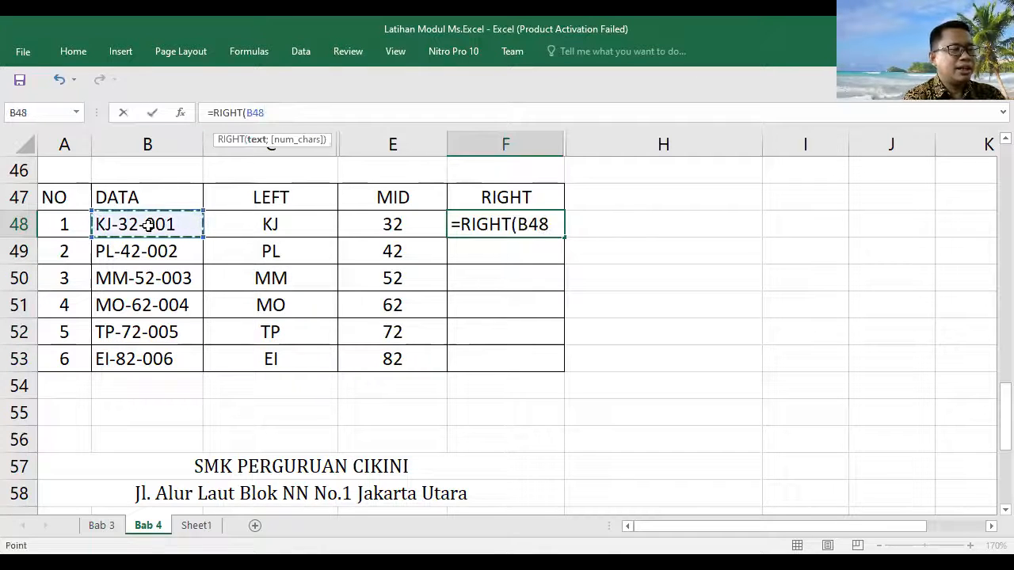
text(;3)
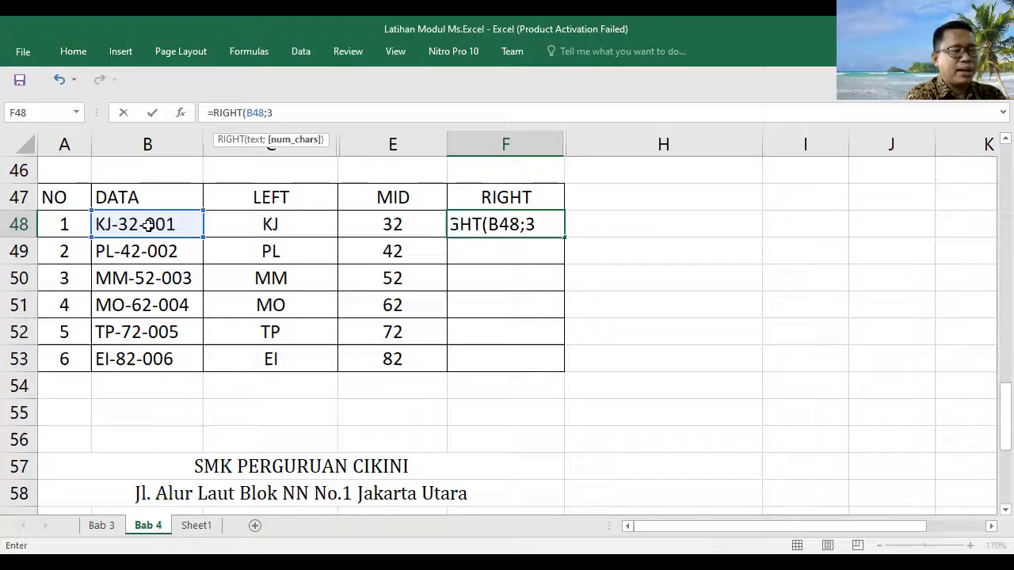
text())
key(Return)
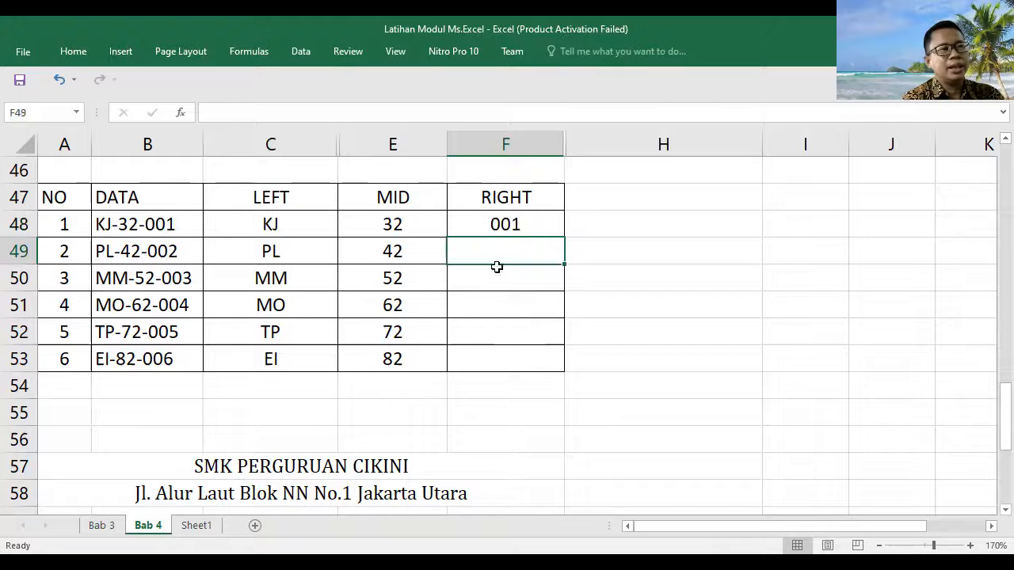
click(542, 229)
drag(563, 241, 579, 372)
Examine the DATA TIKET table and the extraction rules for Kode Jenis, Kode Harga and Kode Tujuan below it
scroll(611, 345, up, 4)
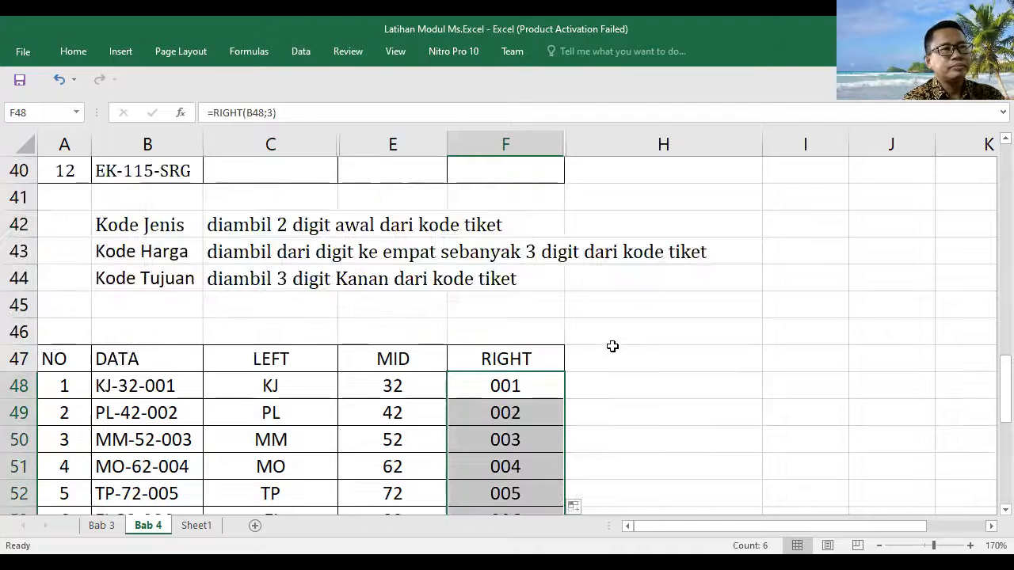
scroll(612, 346, up, 3)
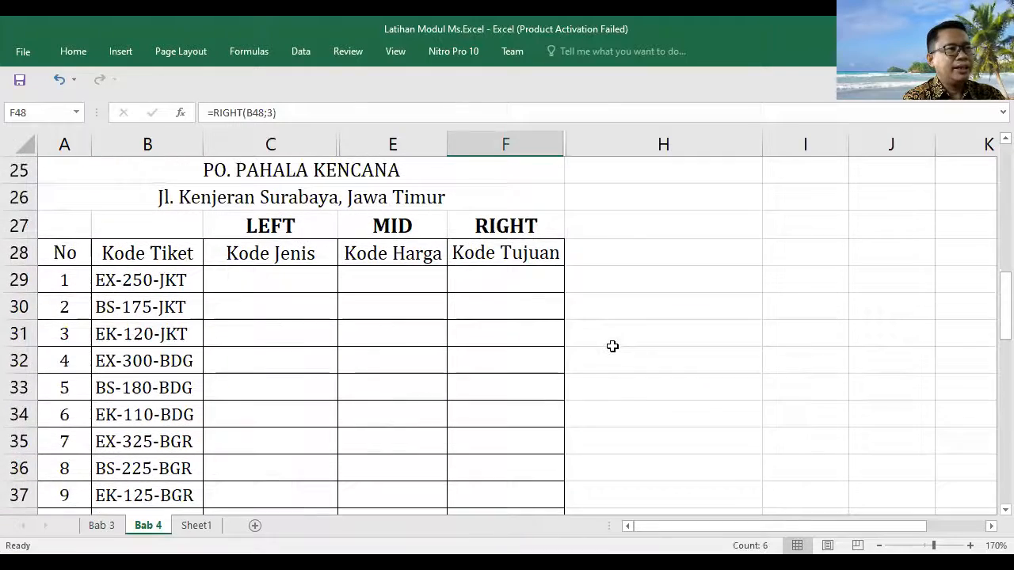
scroll(438, 315, up, 1)
scroll(437, 315, down, 1)
scroll(437, 314, up, 1)
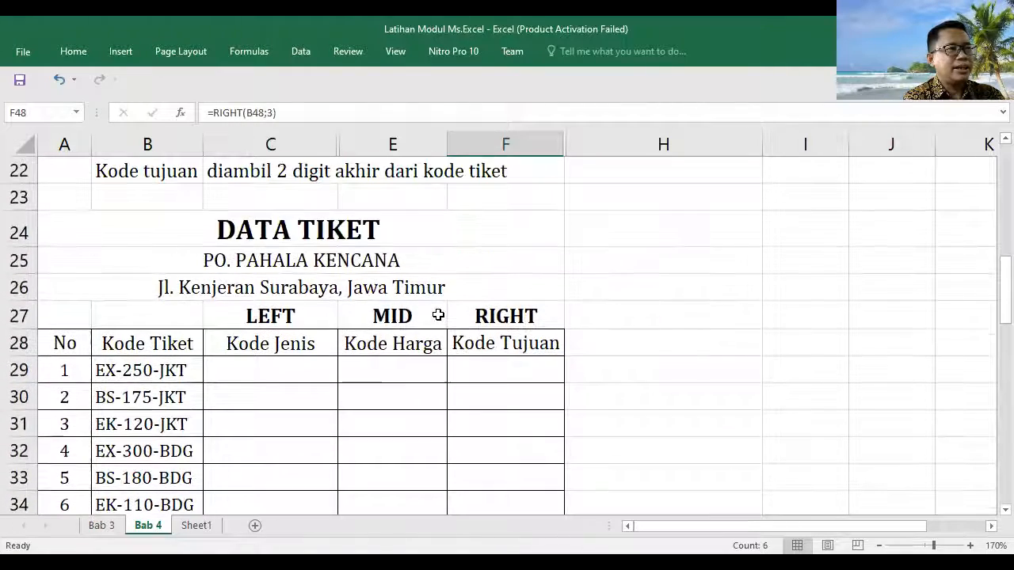
drag(989, 300, 990, 307)
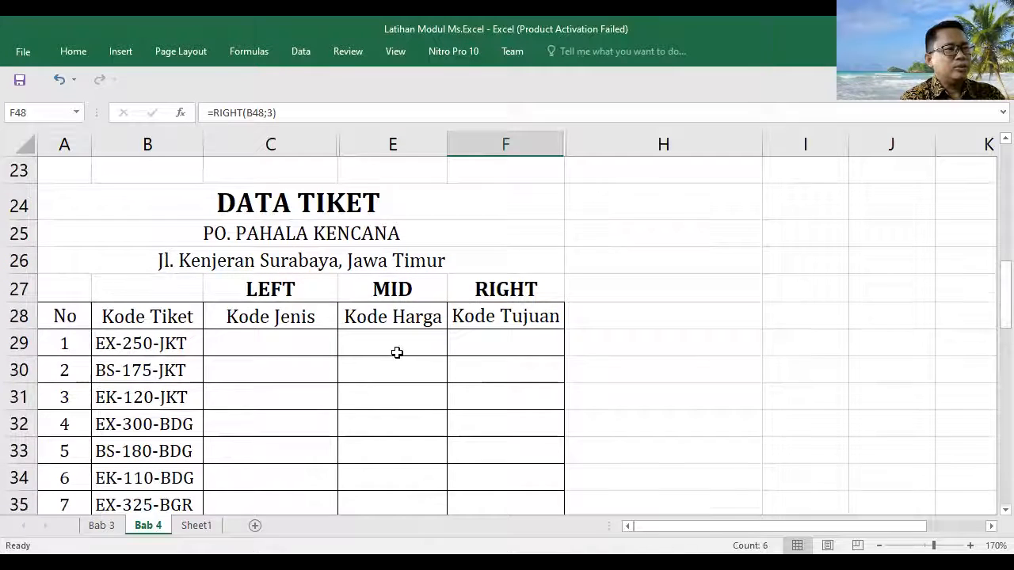
scroll(294, 252, down, 1)
scroll(158, 254, down, 2)
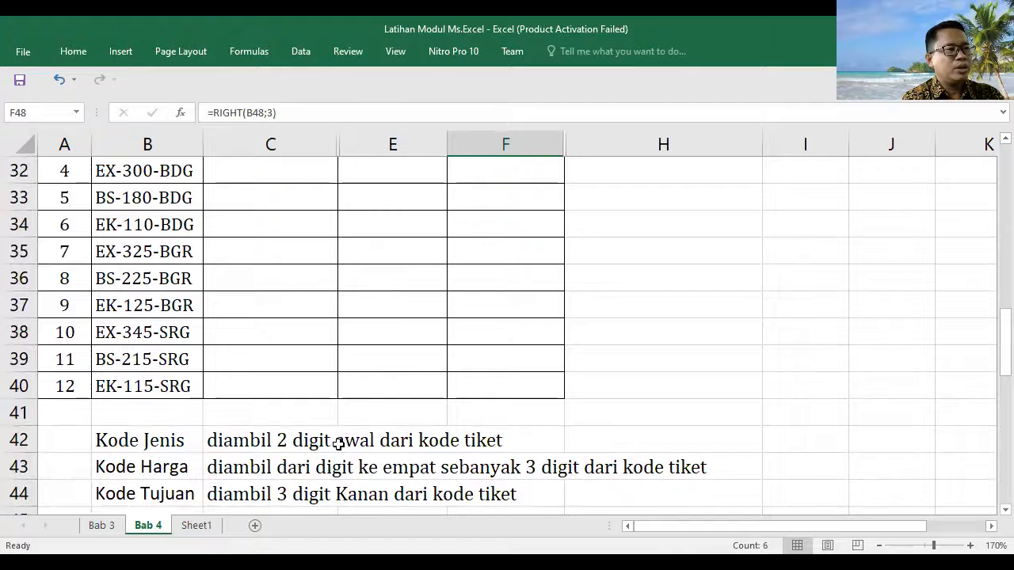
scroll(420, 443, up, 2)
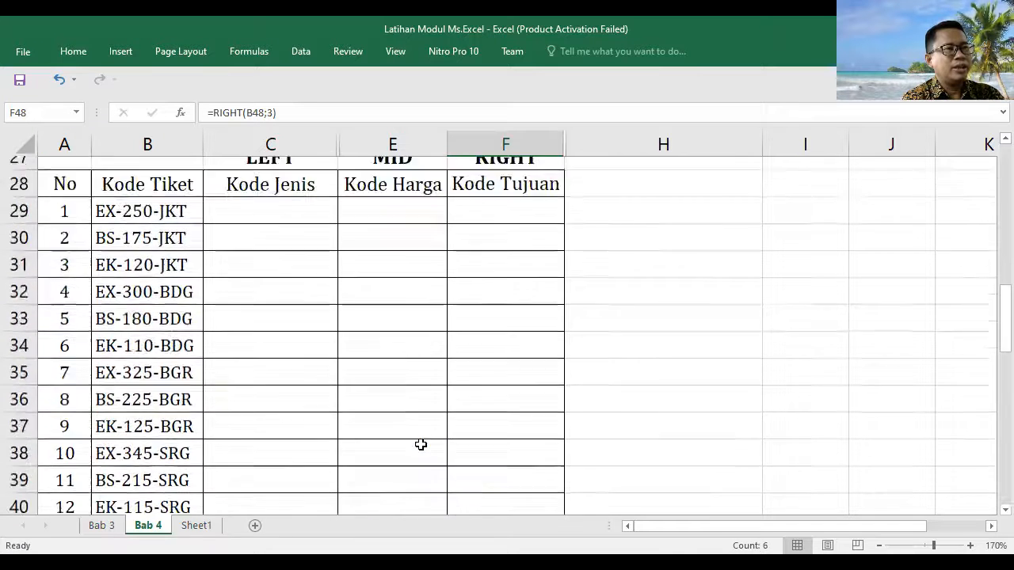
click(143, 252)
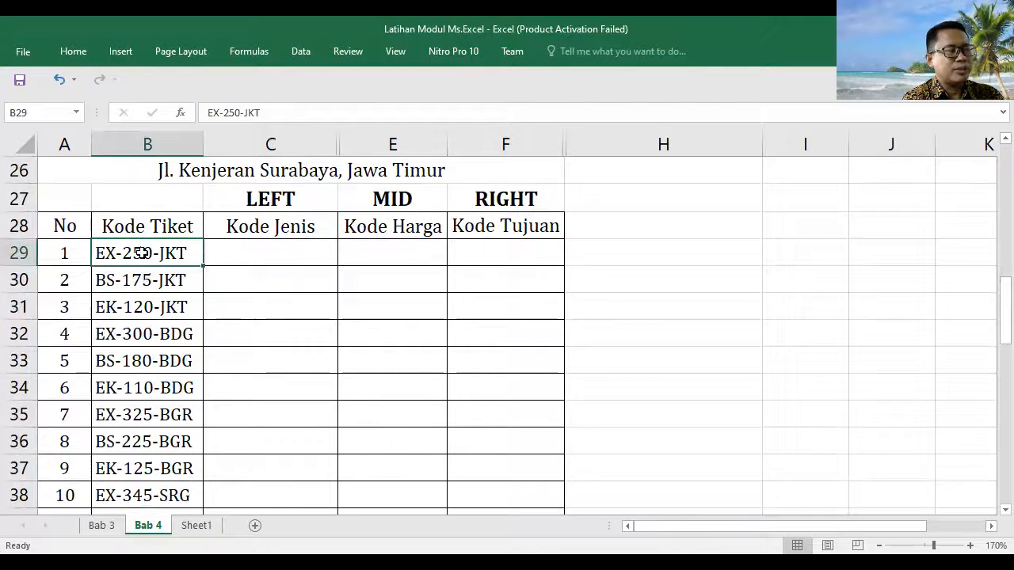
scroll(206, 351, down, 3)
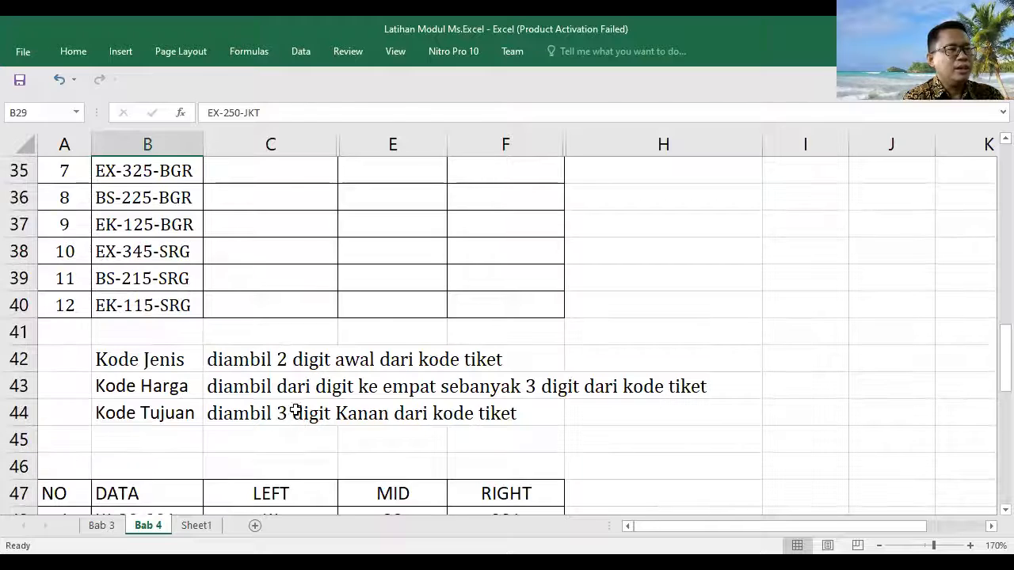
click(284, 390)
scroll(283, 390, up, 4)
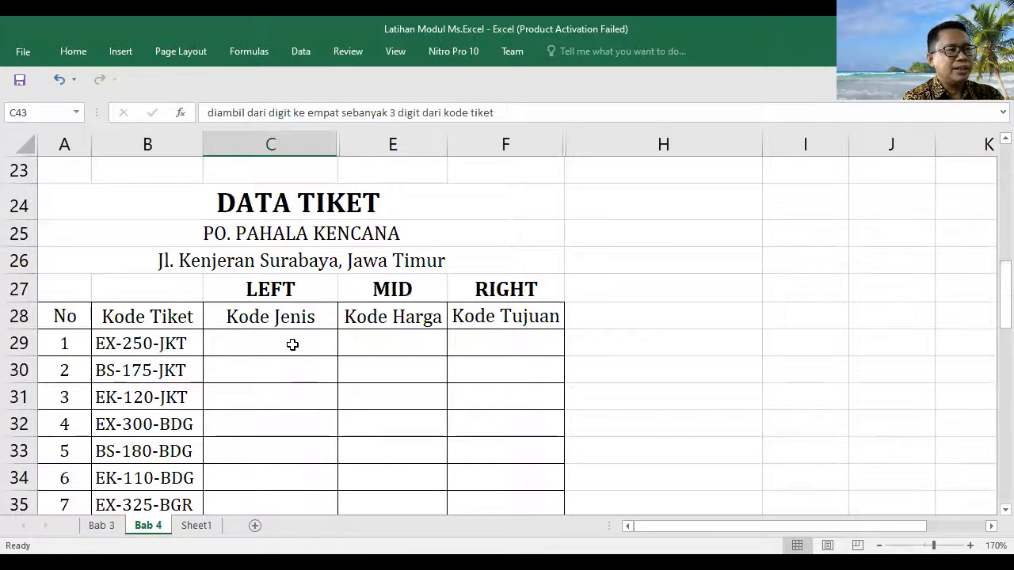
click(388, 334)
scroll(377, 391, down, 4)
scroll(378, 392, down, 1)
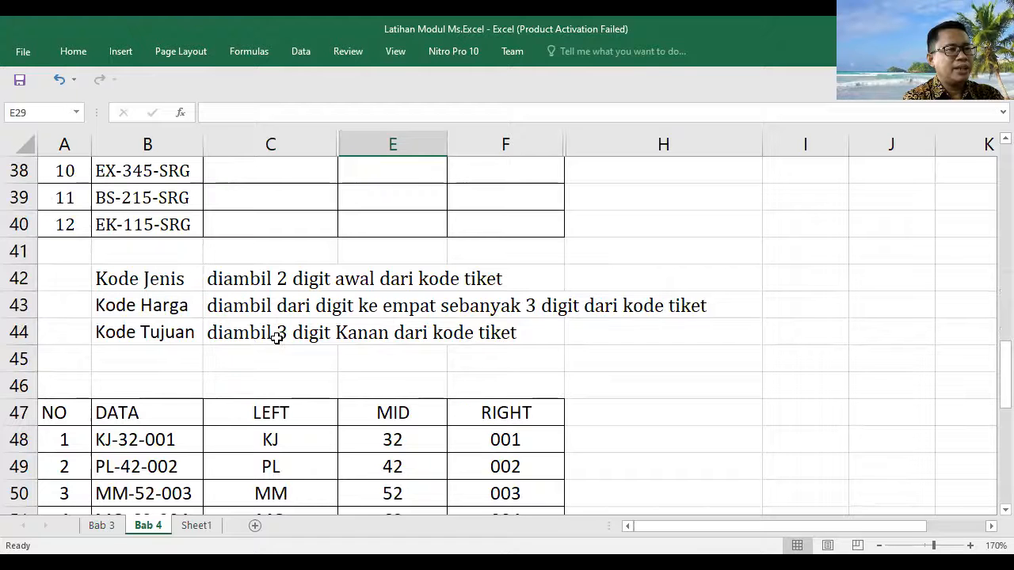
scroll(328, 346, up, 5)
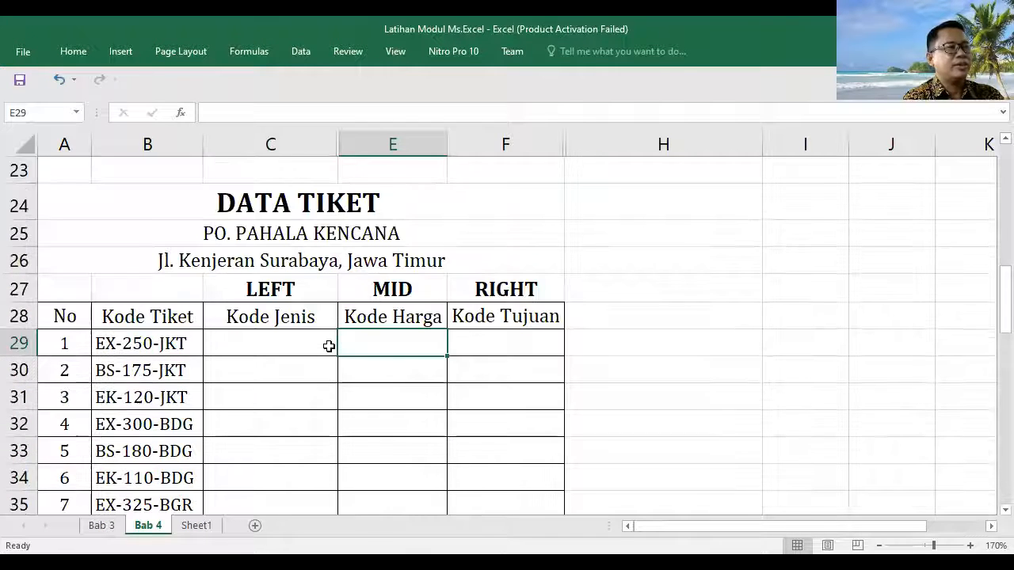
Enter the formula =LEFT(B29;2) in cell C29 to extract the Kode Jenis from the ticket code
click(269, 344)
scroll(270, 345, down, 1)
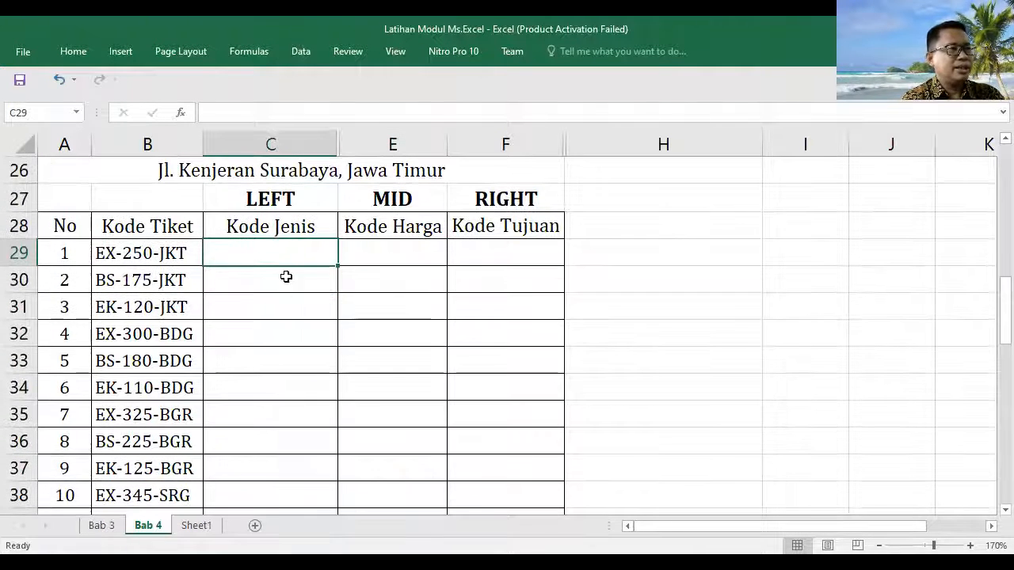
text(=)
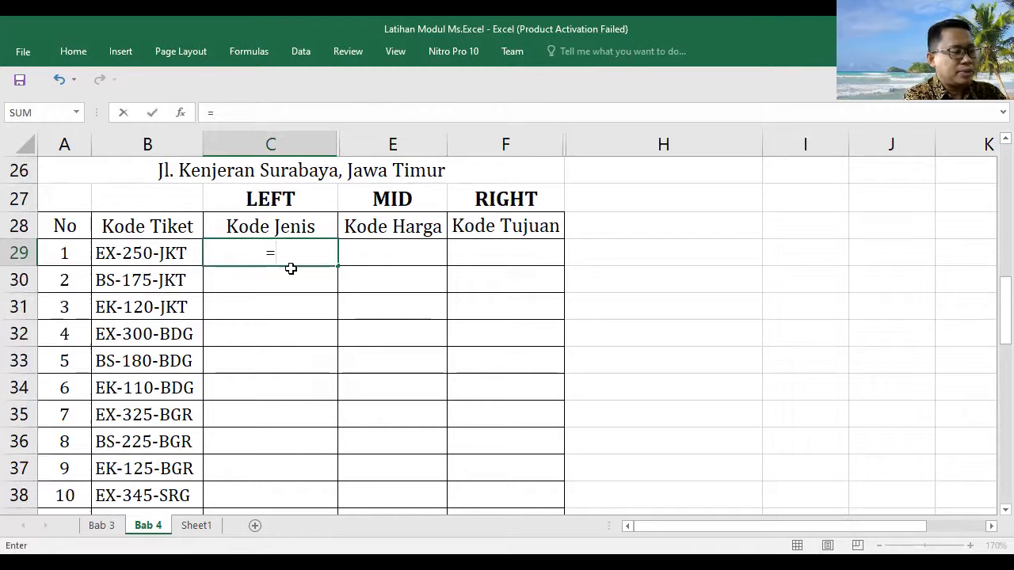
text(LEFT)
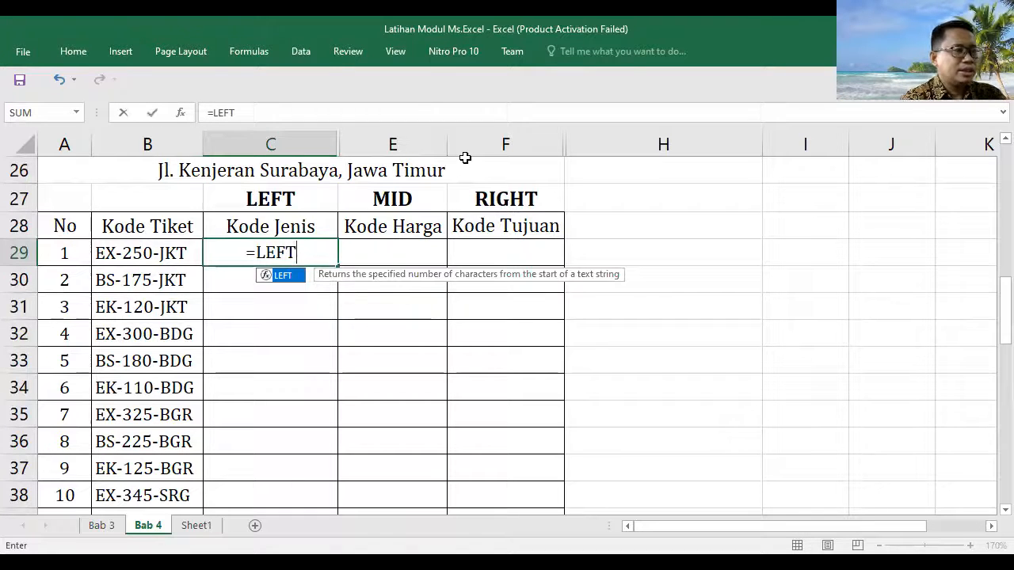
text(()
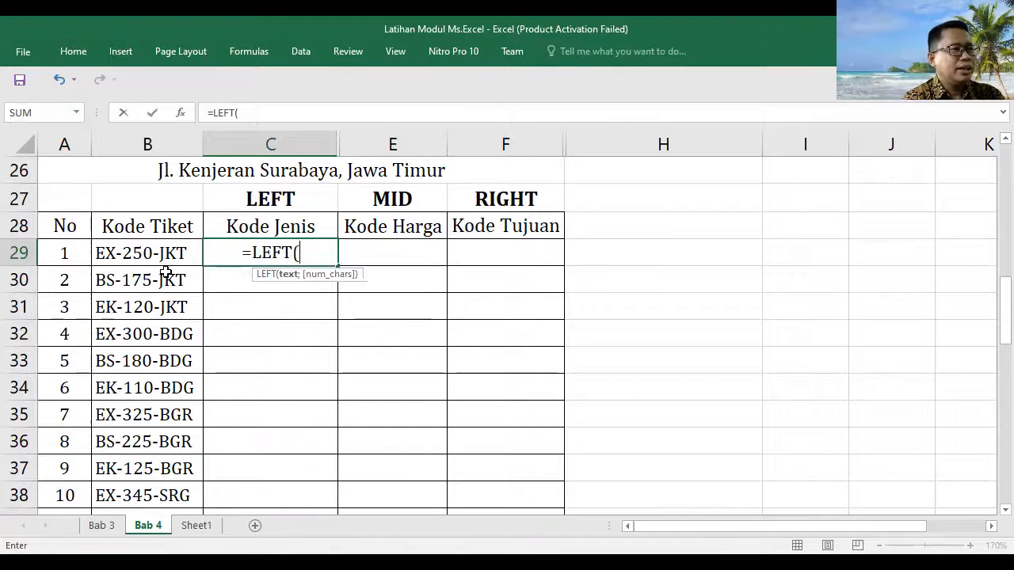
click(152, 252)
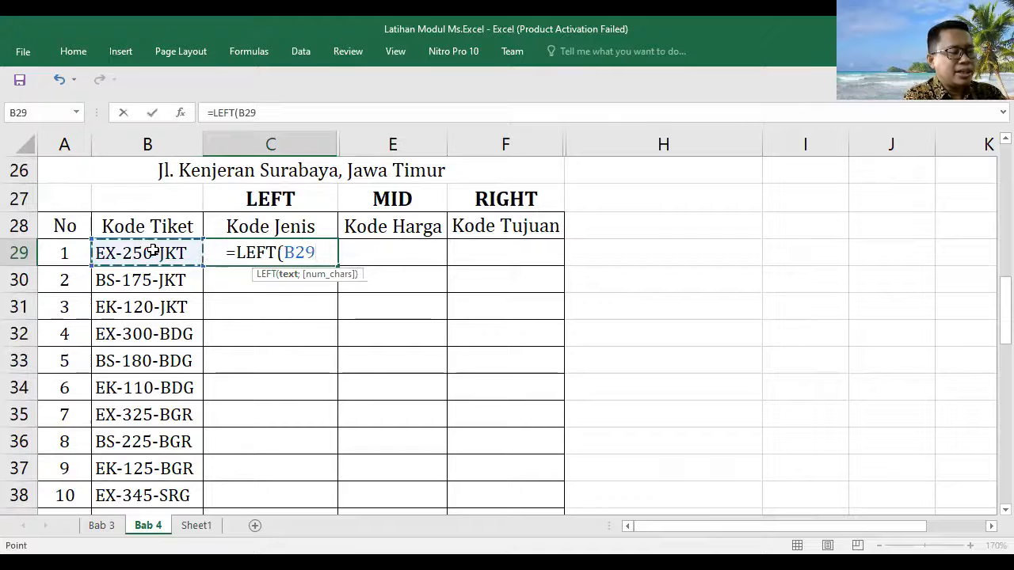
text(;2))
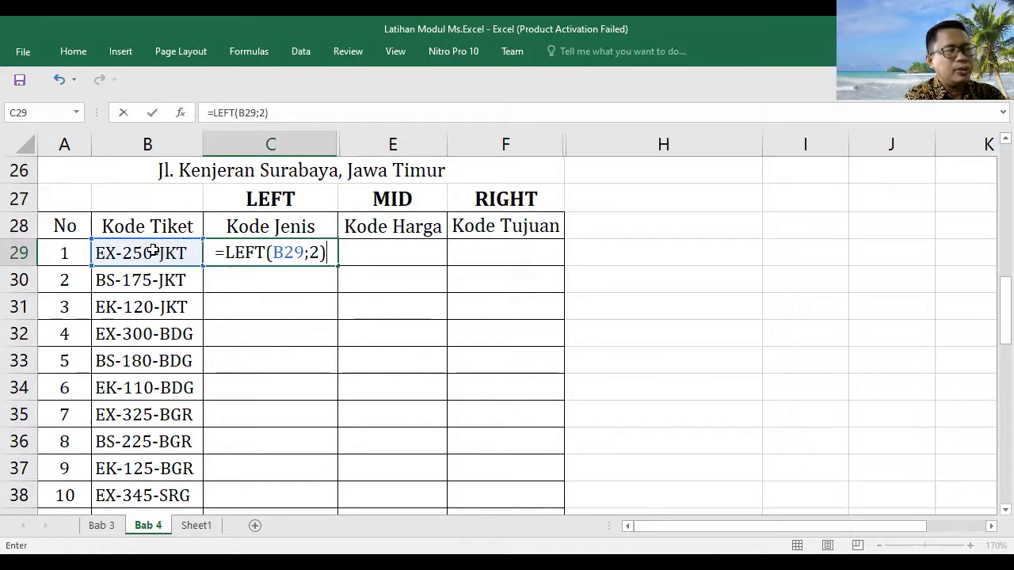
key(Return)
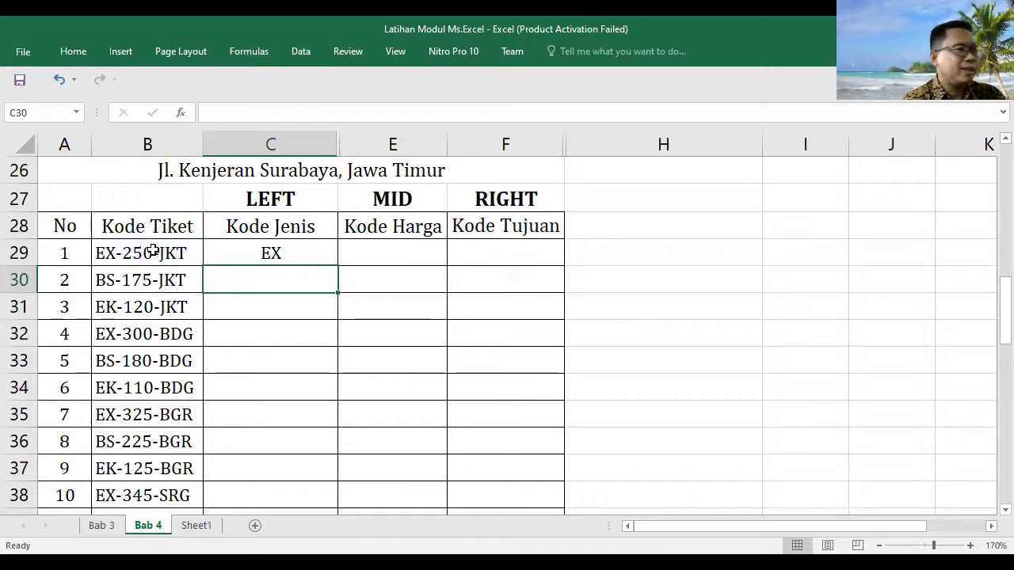
Fill the LEFT formula in the Kode Jenis column from C29 down to C40
click(309, 251)
scroll(322, 260, down, 1)
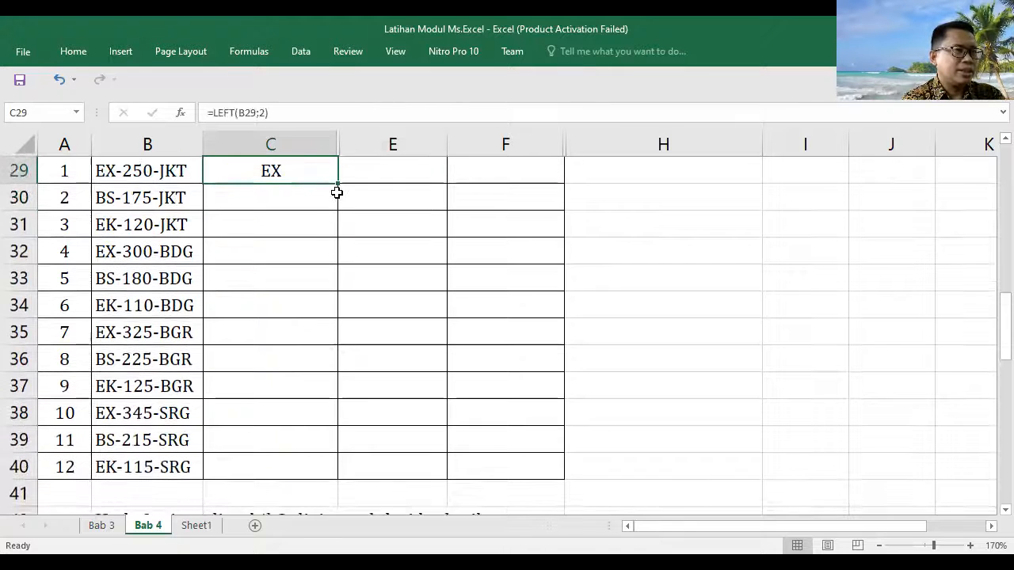
drag(339, 185, 340, 477)
Enter the formula =MID(B29;4;3) in cell E29 to extract the Kode Harga from the ticket code
scroll(401, 352, up, 1)
scroll(401, 352, up, 3)
scroll(399, 375, down, 2)
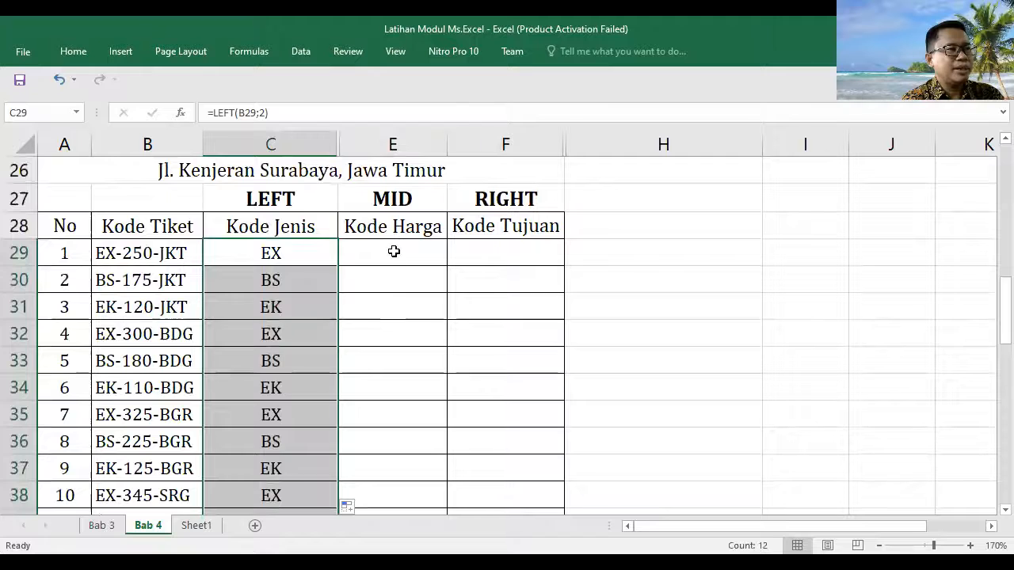
click(394, 252)
text(=)
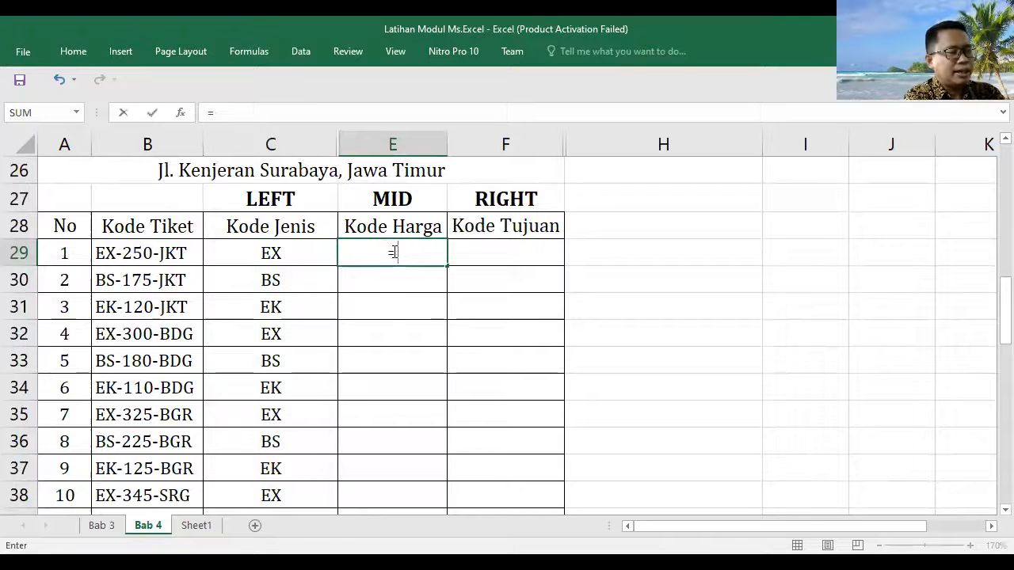
text(M)
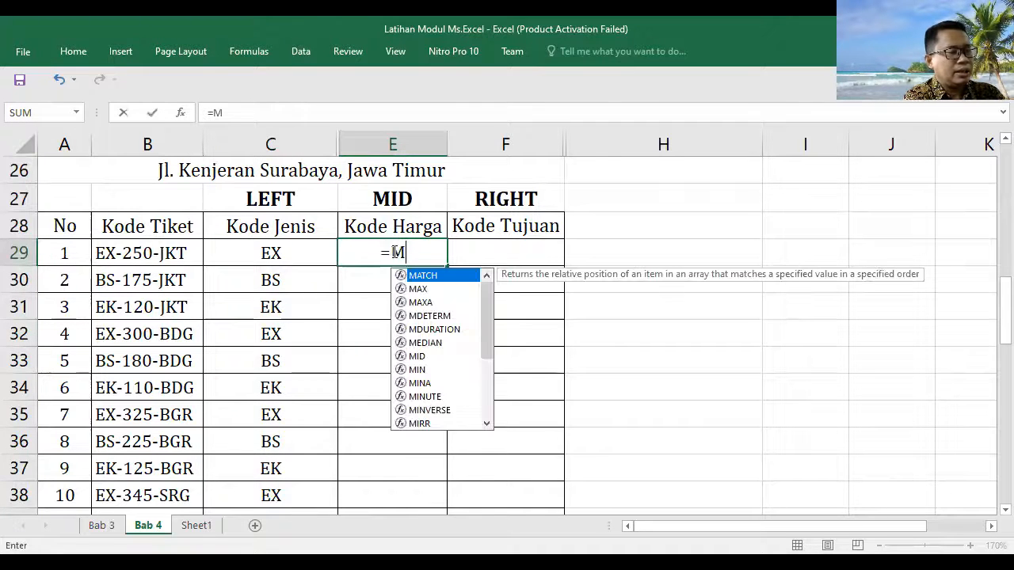
text(ID)
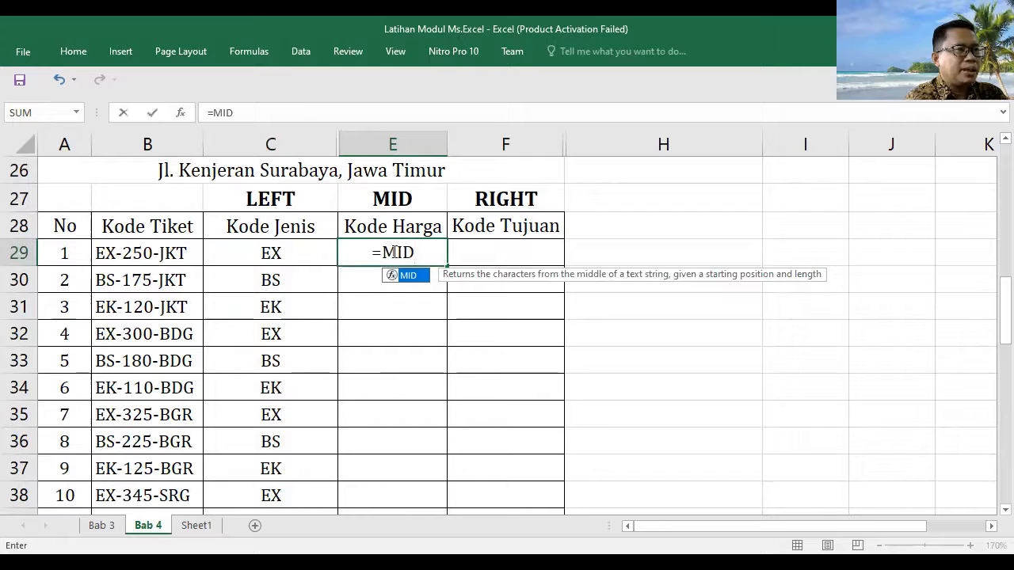
text(()
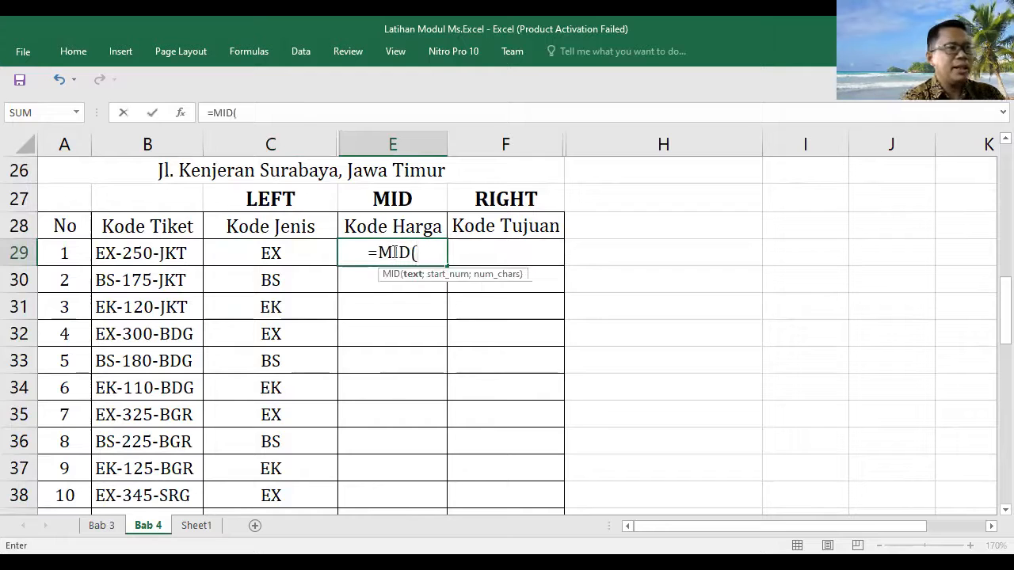
click(126, 253)
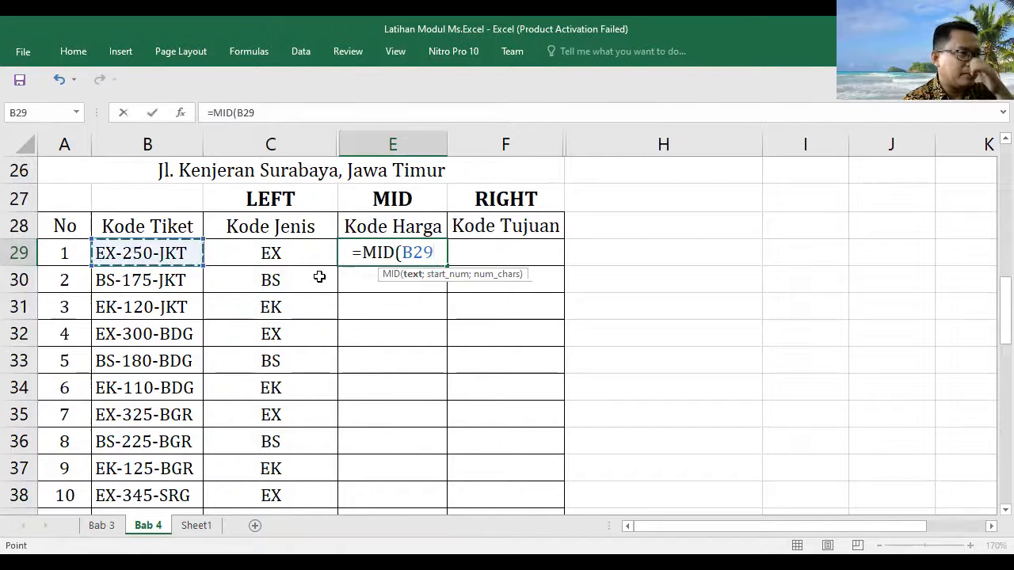
text(;)
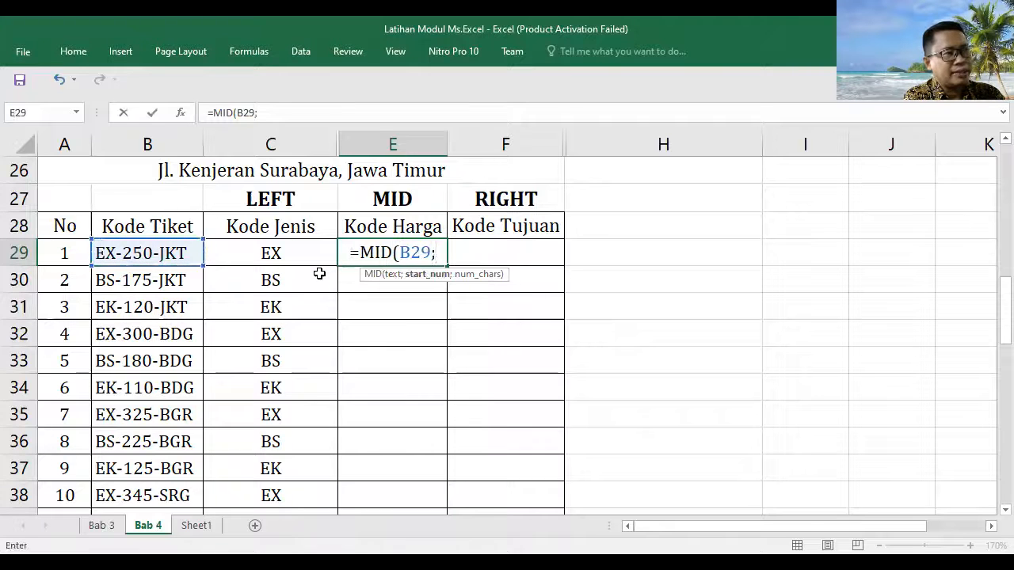
text(4)
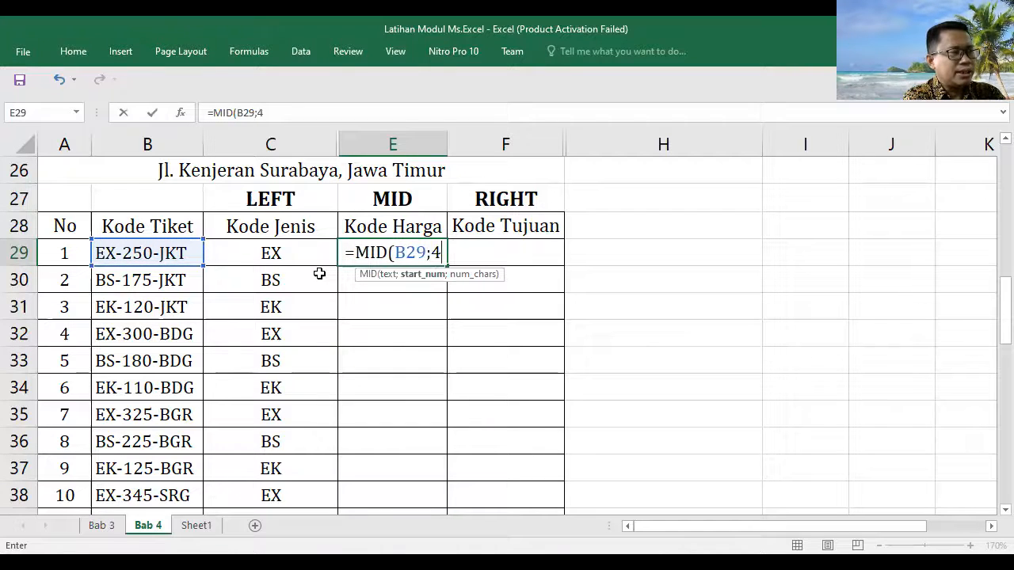
text(;)
text(3))
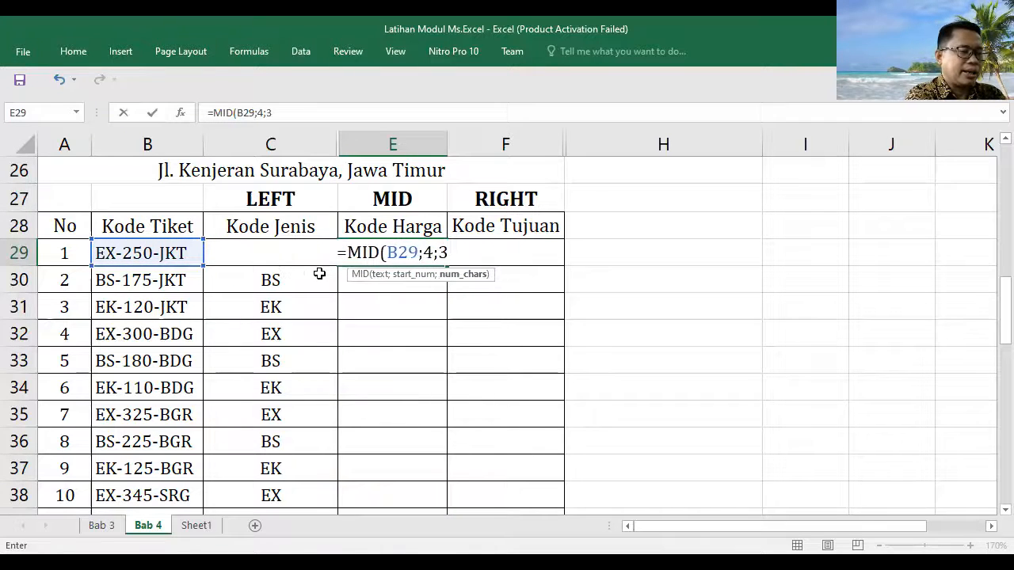
key(Return)
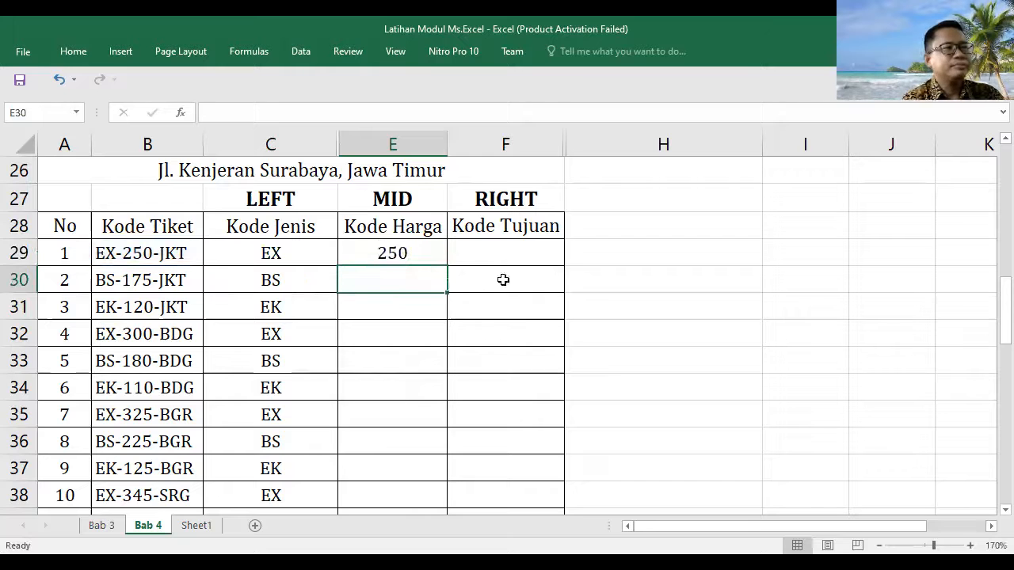
Fill the MID formula in the Kode Harga column from E29 down to E40
click(404, 253)
click(450, 271)
click(438, 258)
drag(446, 266, 464, 464)
scroll(464, 428, up, 3)
scroll(470, 407, down, 1)
scroll(507, 362, down, 1)
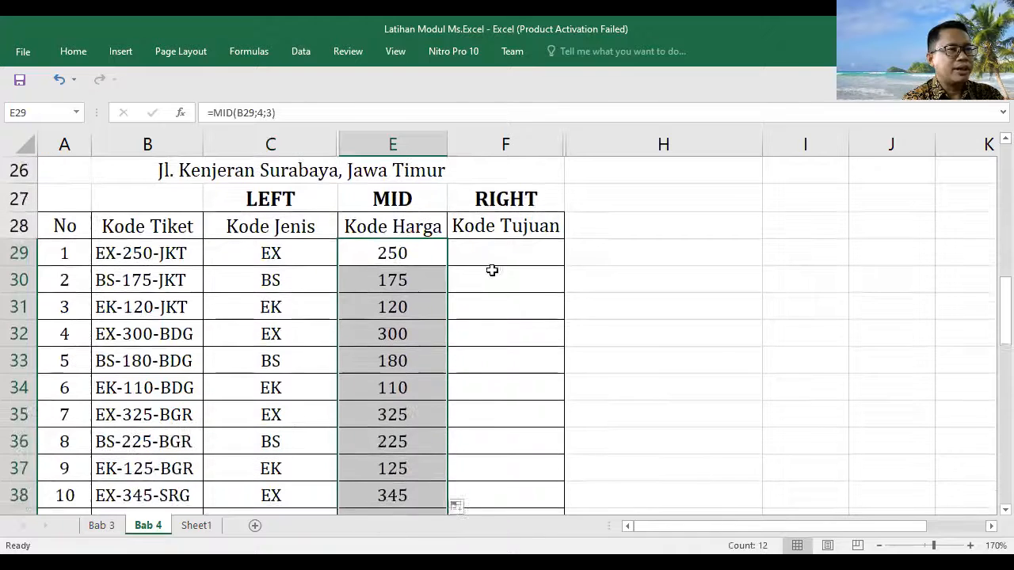
Enter the formula =RIGHT(B29;3) in cell F29 to extract the Kode Tujuan from the ticket code
click(502, 255)
text(=)
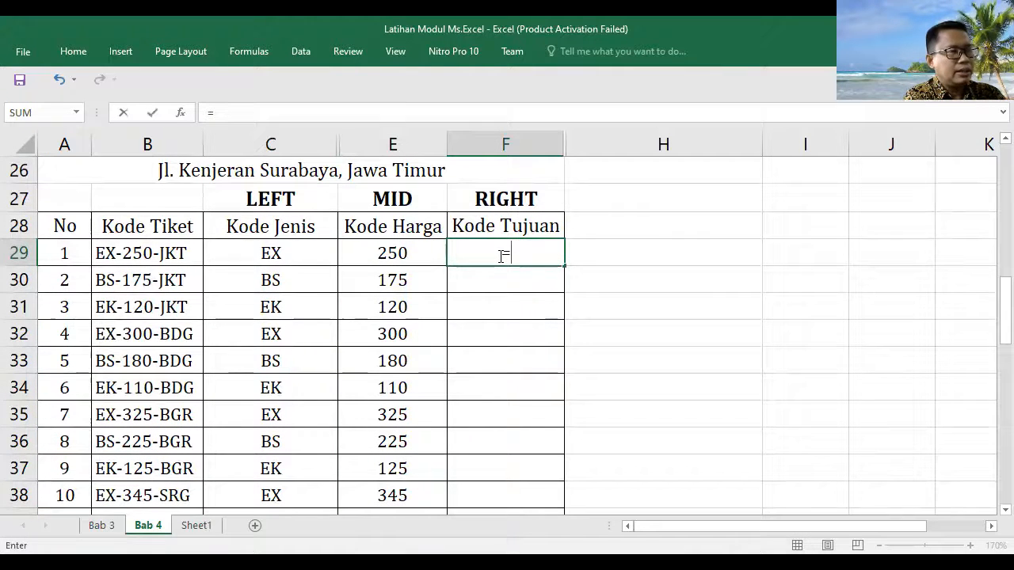
text(RIGHR)
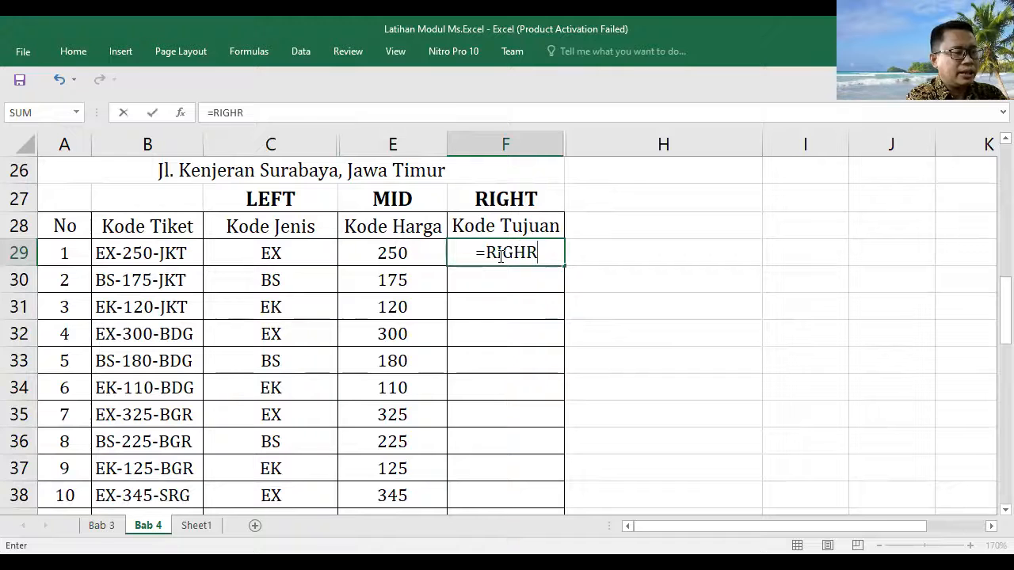
key(BackSpace)
text(T()
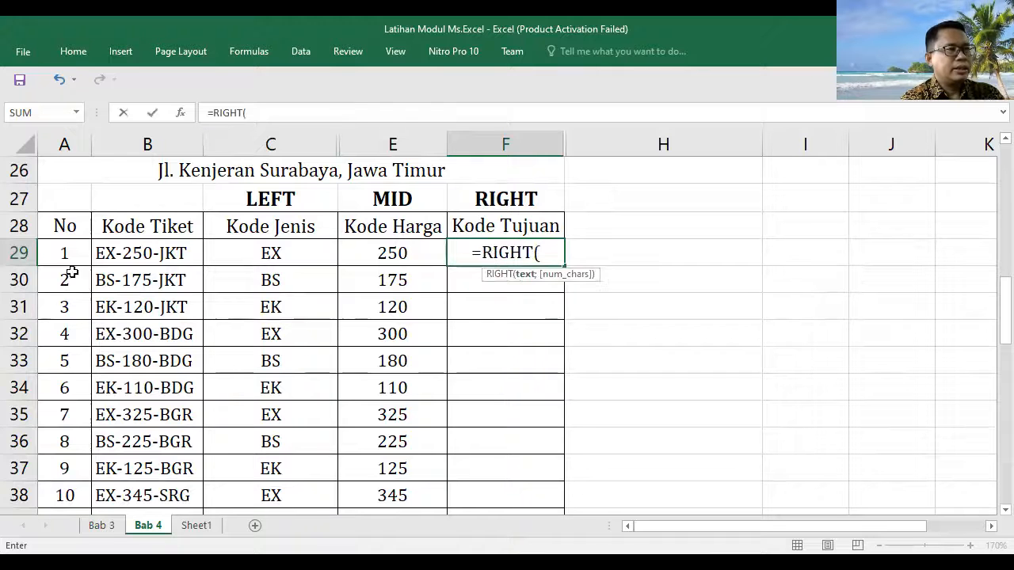
click(143, 251)
text(;)
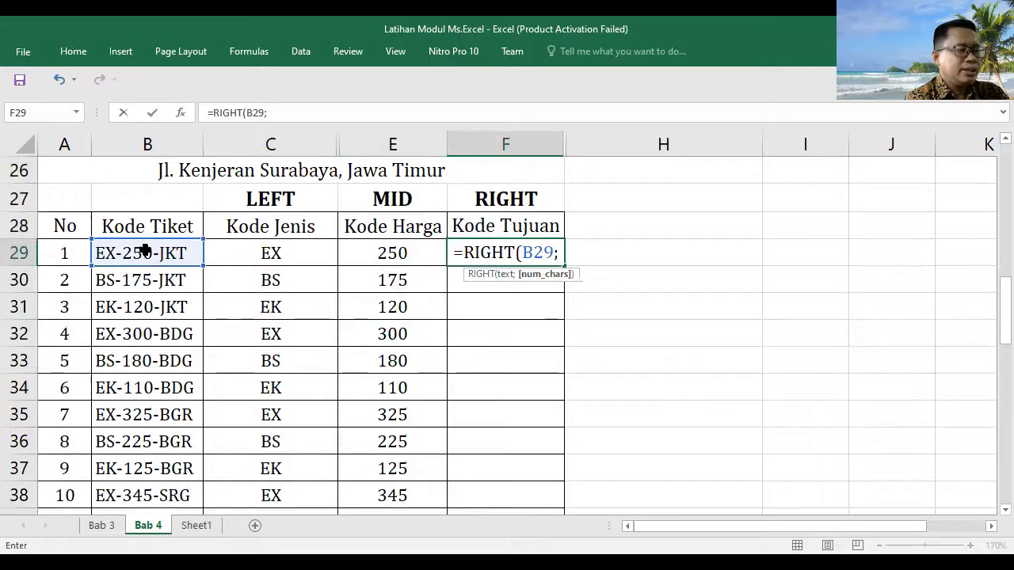
text(3))
key(Return)
Fill the RIGHT formula in the Kode Tujuan column from F29 down to the table's last row
scroll(362, 310, down, 1)
scroll(362, 310, up, 1)
click(528, 256)
drag(561, 266, 548, 477)
scroll(348, 304, up, 1)
Unhide columns D and G so the table includes the Jenis Bis and Tujuan columns
drag(308, 132, 607, 144)
right_click(607, 144)
click(654, 367)
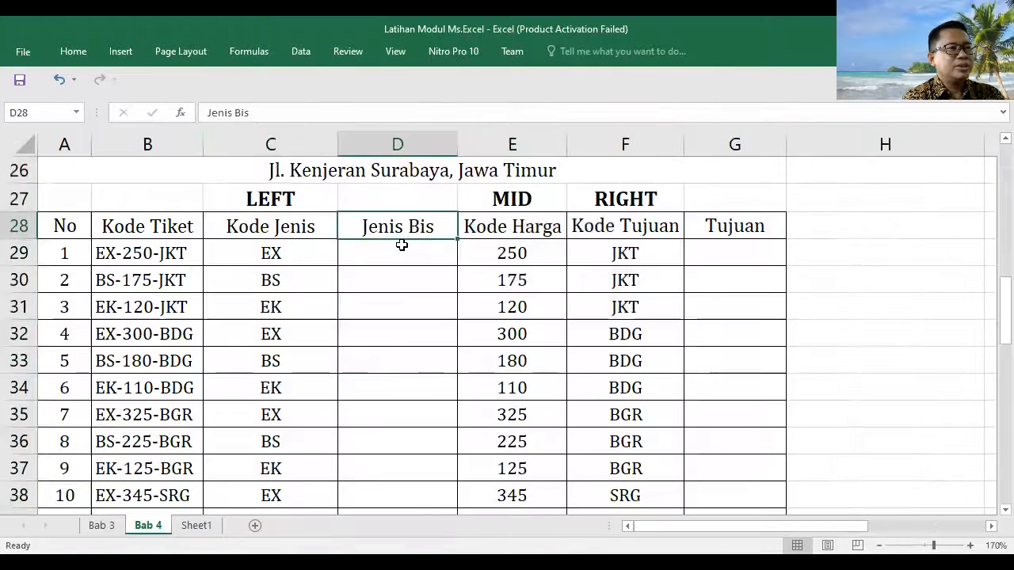
Review the Kode Jenis codes in C29 to C31 that determine the Jenis Bis entries
click(399, 249)
scroll(488, 271, down, 1)
scroll(396, 268, up, 1)
drag(285, 257, 287, 301)
click(271, 255)
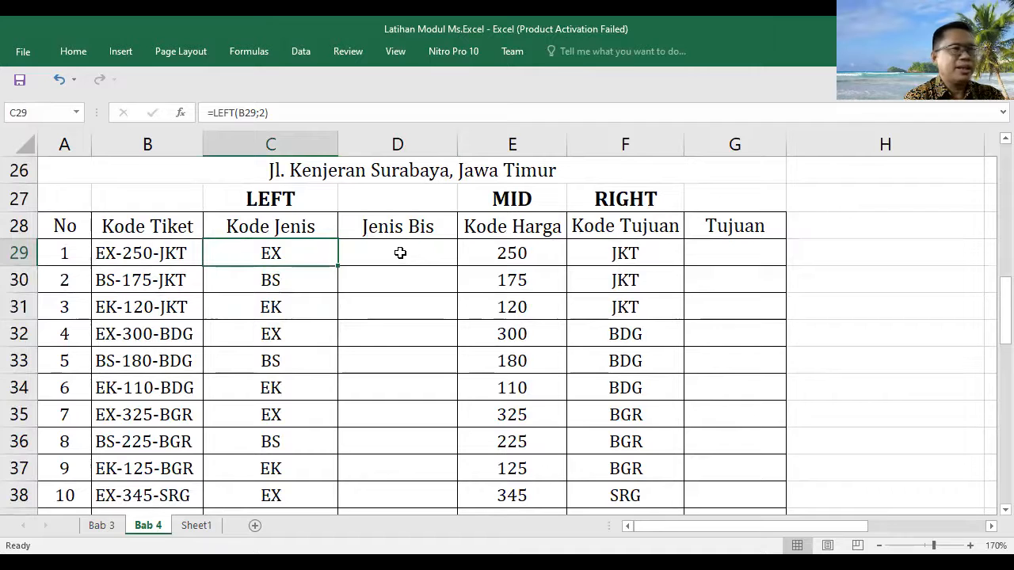
click(282, 282)
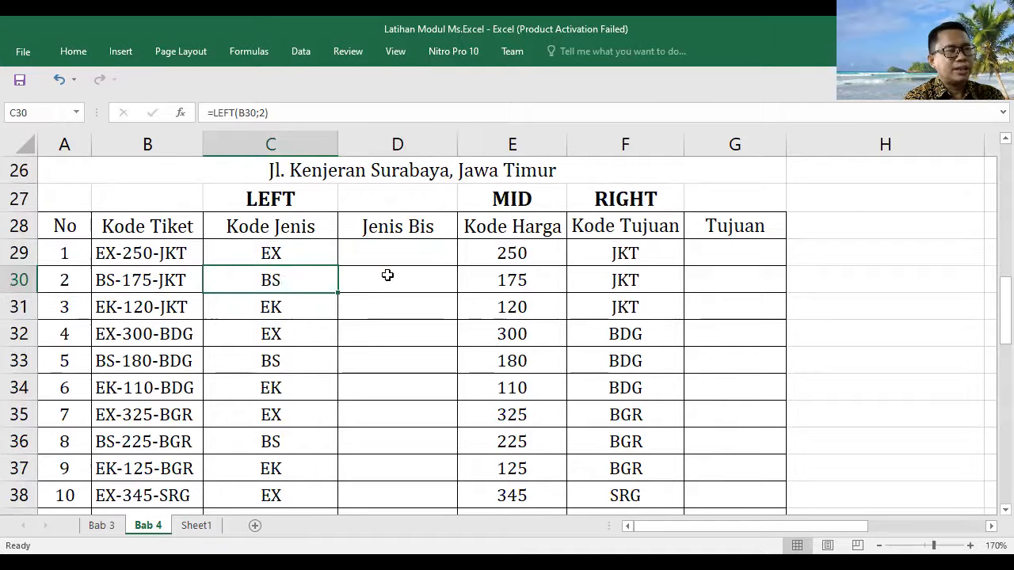
click(284, 313)
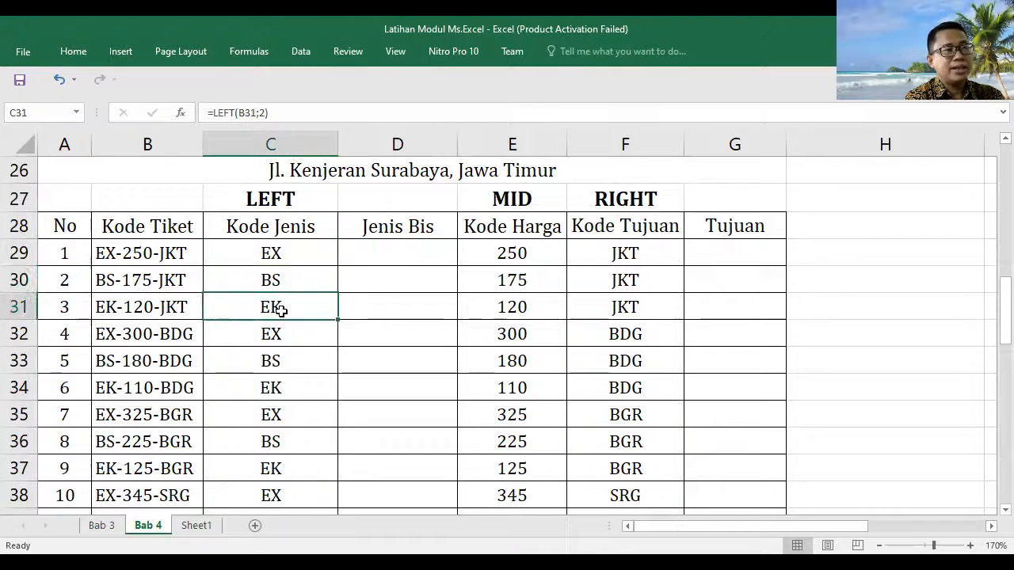
Start an IF formula in cell D29 that returns "Eksekutif" when C29 equals "EX"
click(396, 254)
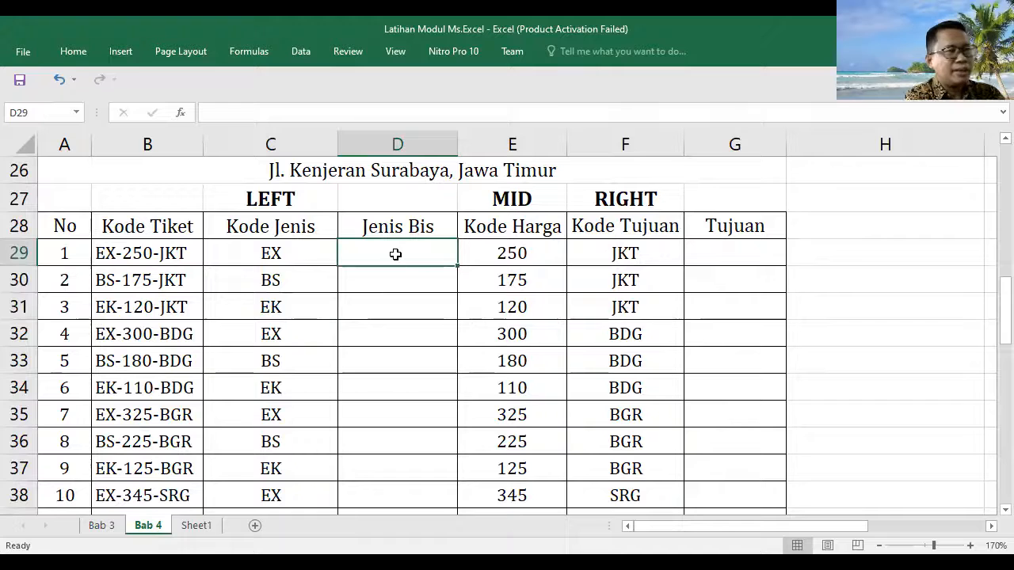
text(=)
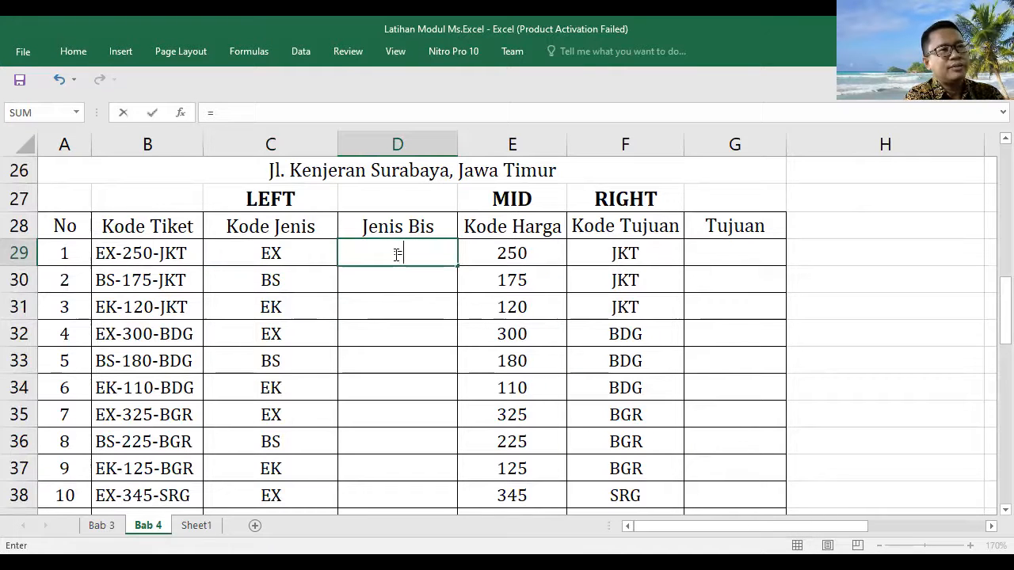
text(IF()
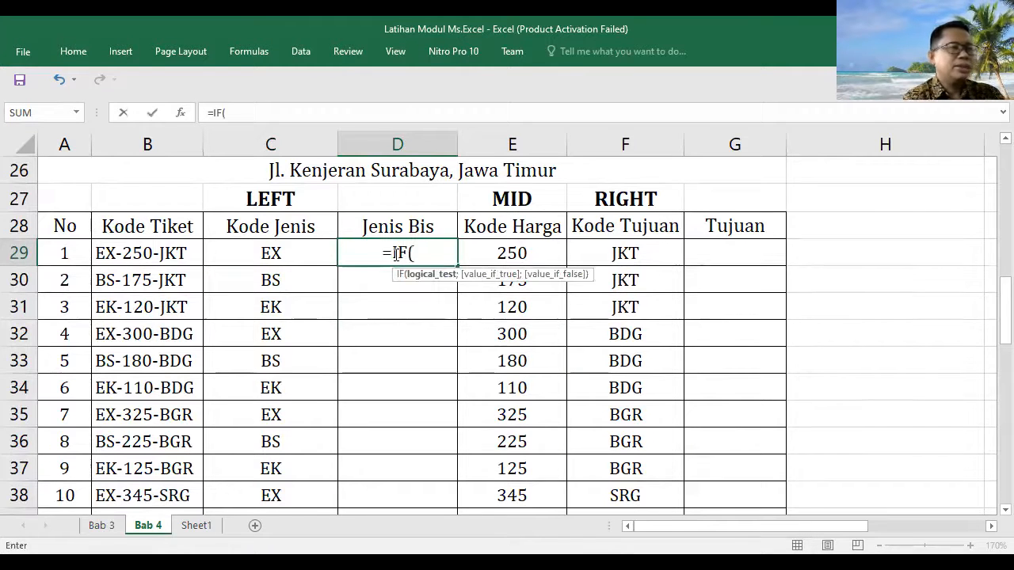
click(275, 252)
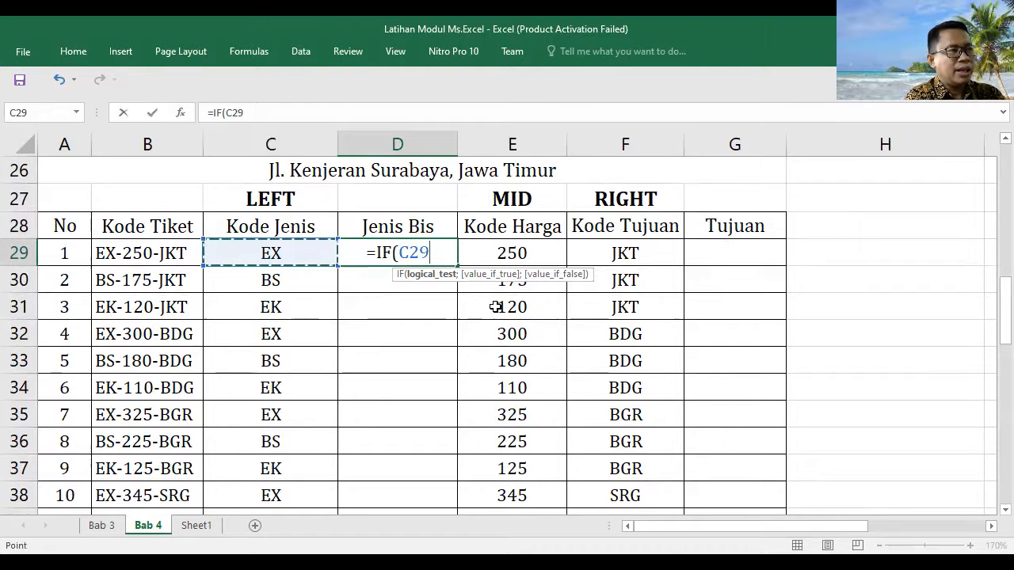
text(=)
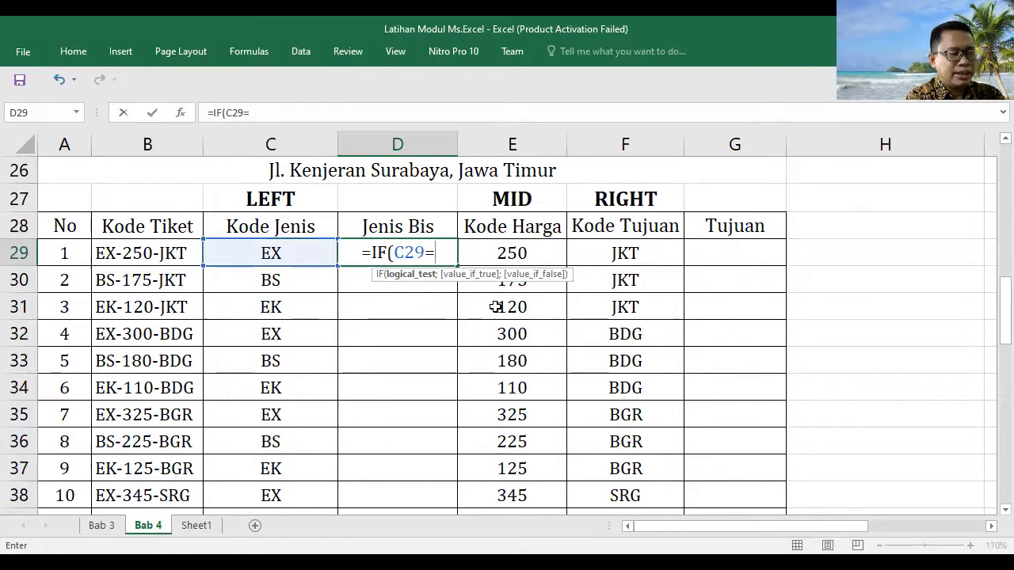
text("")
key(Return)
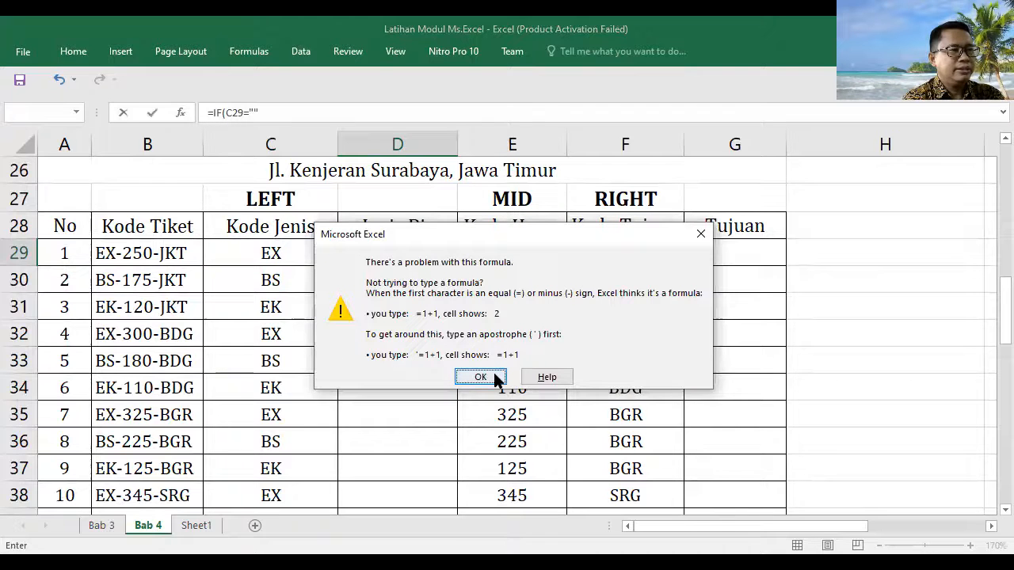
click(493, 376)
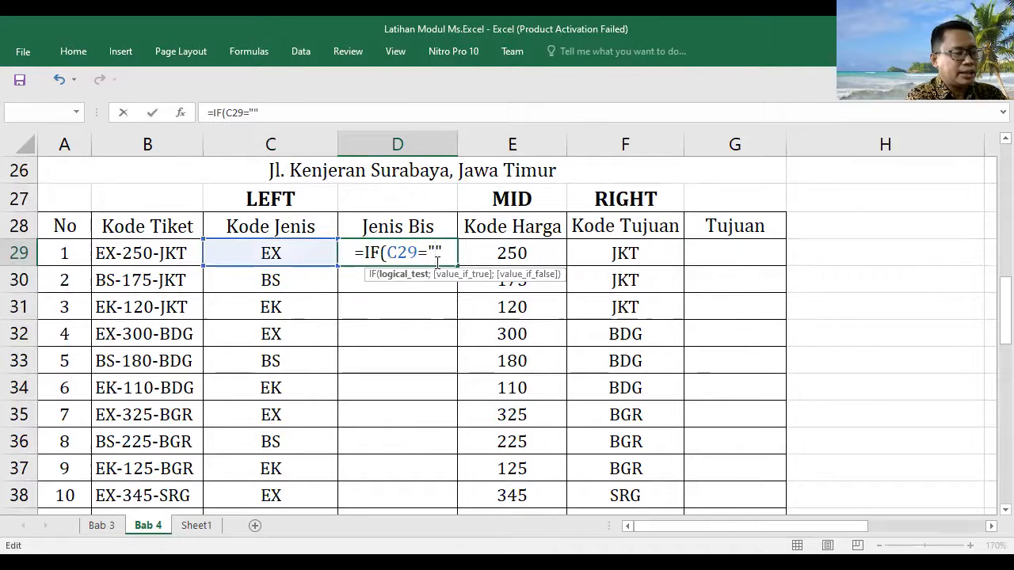
text(EX)
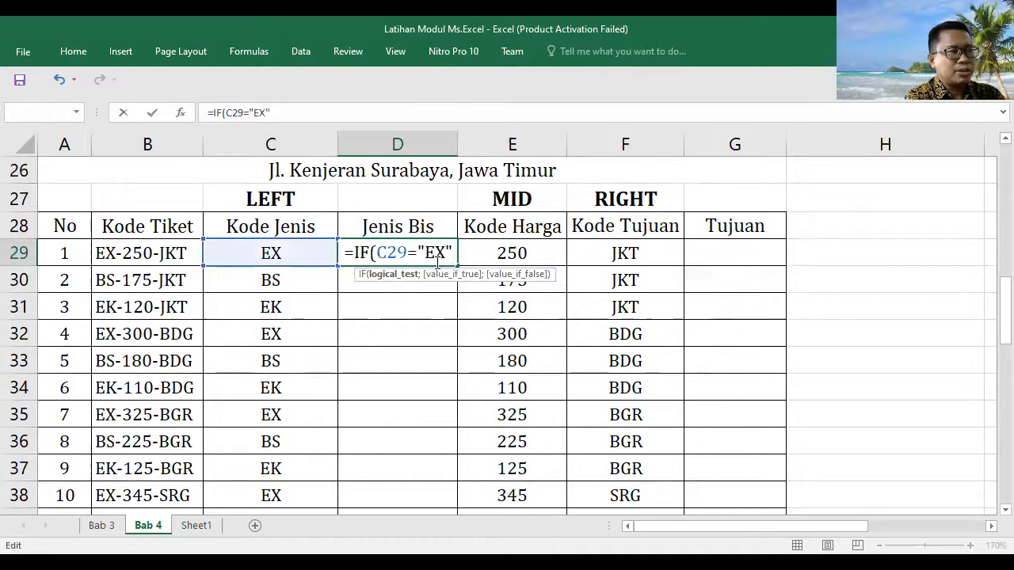
text(;)
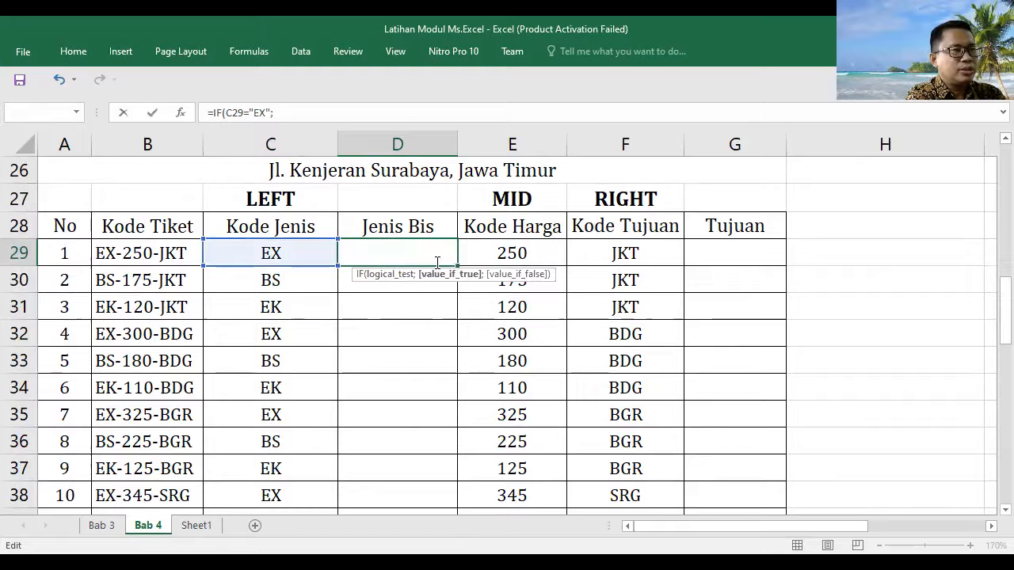
text("")
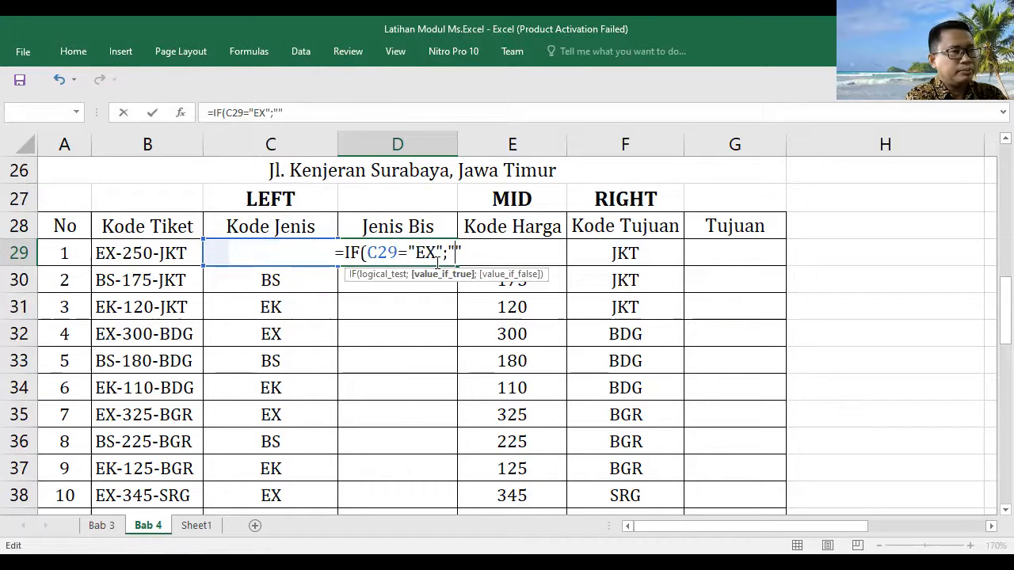
text(Eksekutif)
key(Right)
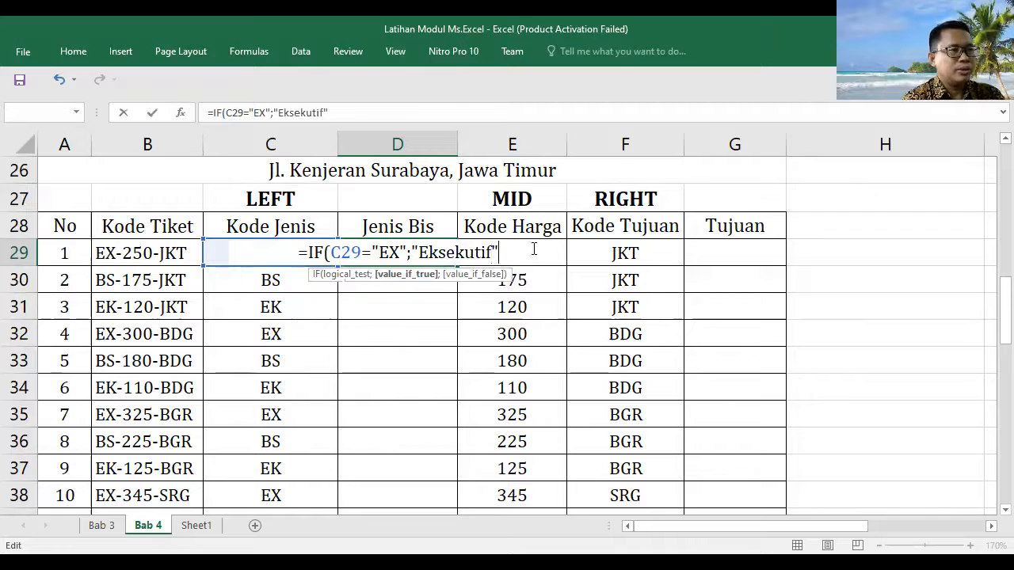
Nest a second IF as the false value in D29's formula, returning "Bisnis" when C29 equals "BS"
text(;)
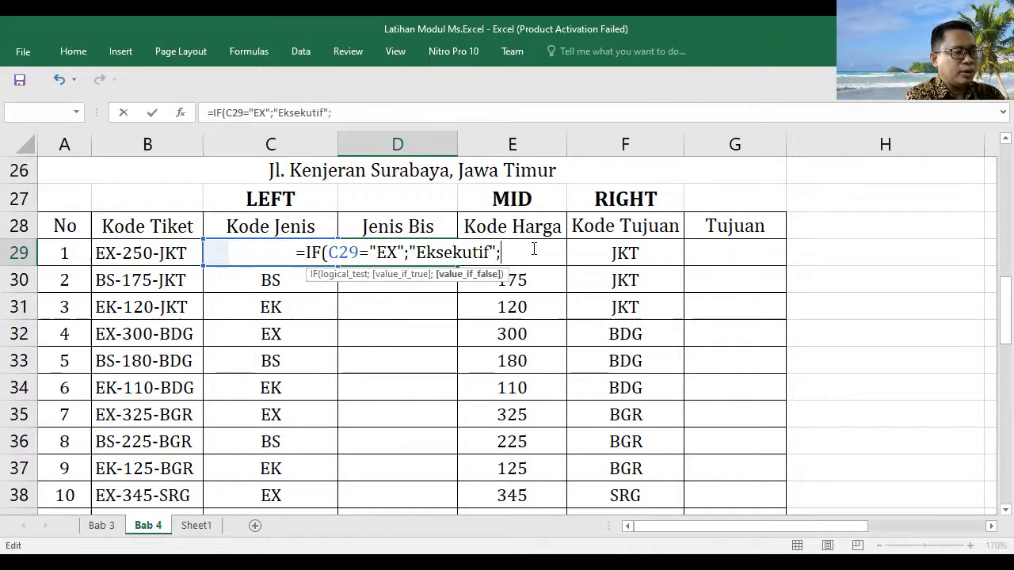
text(IF)
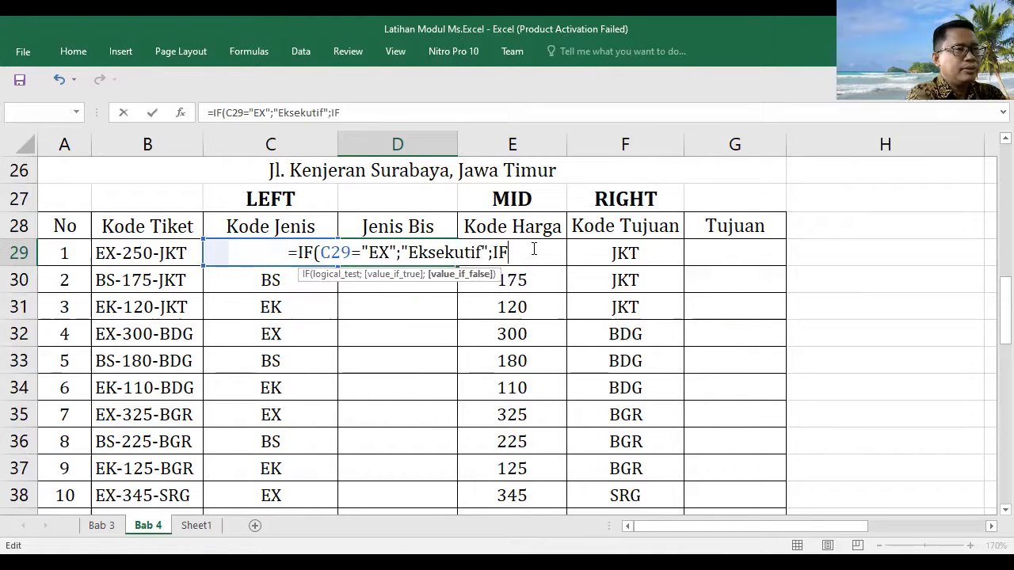
text(()
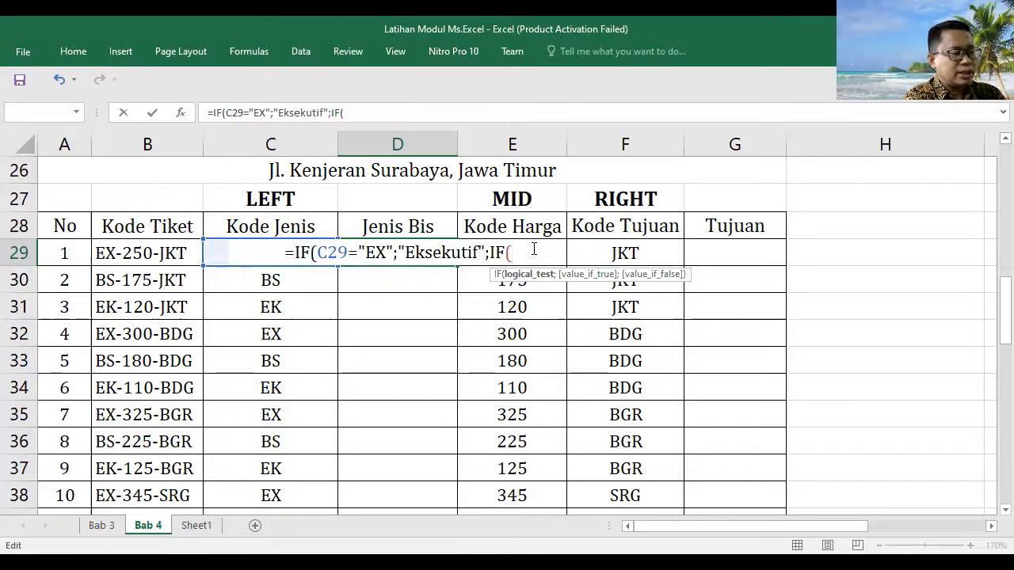
text(C29)
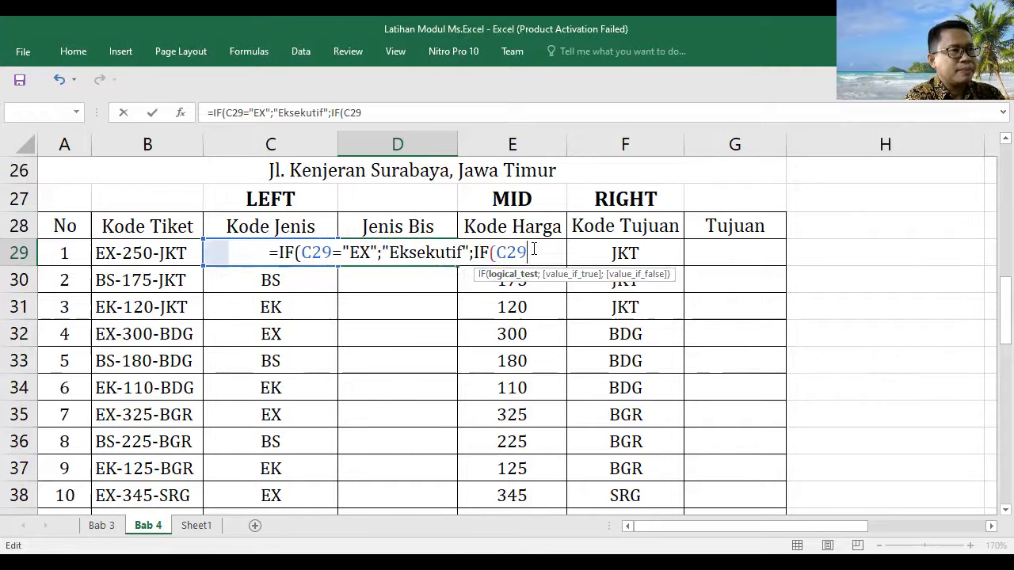
text(=)
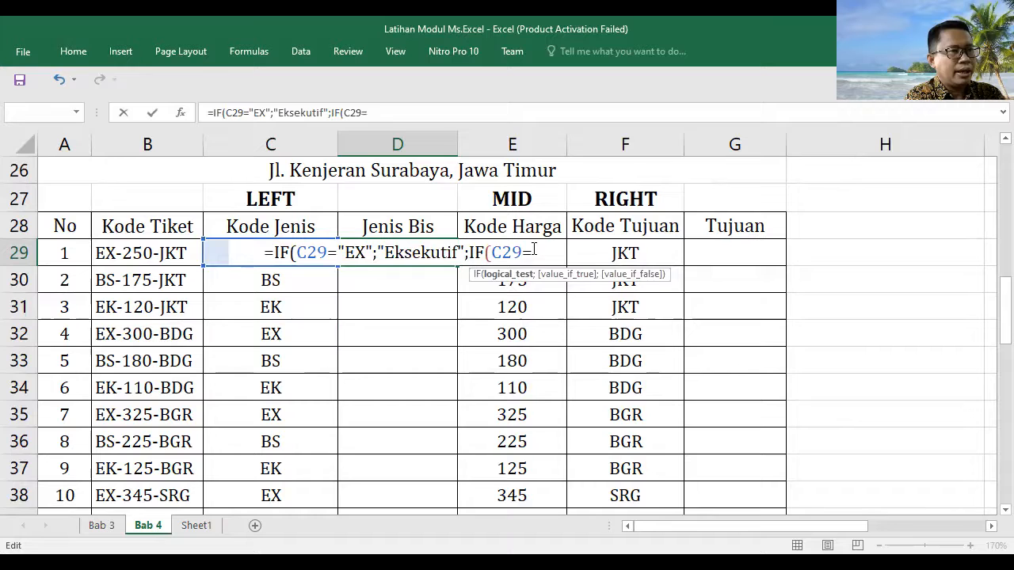
text("")
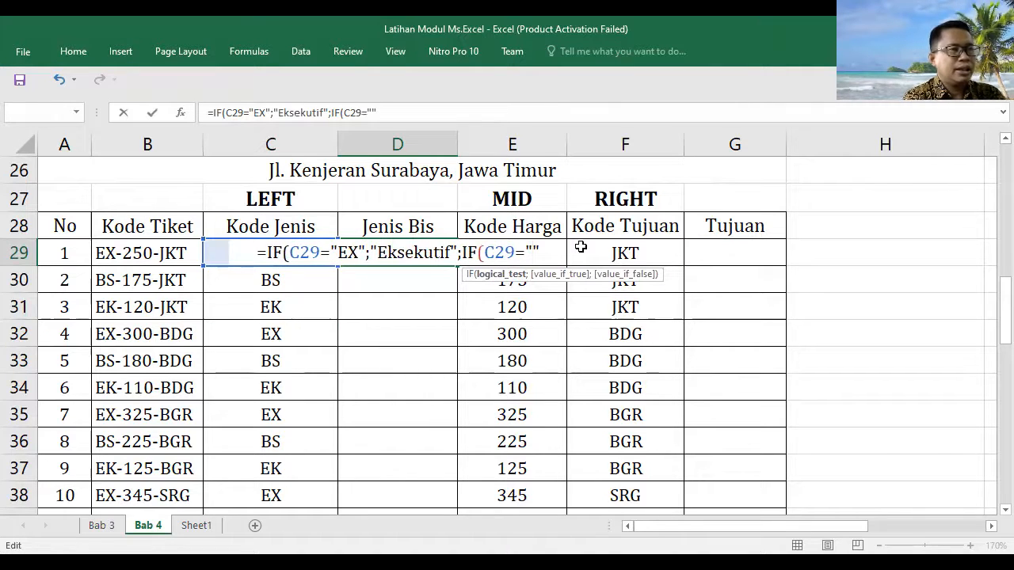
text(BS)
click(408, 111)
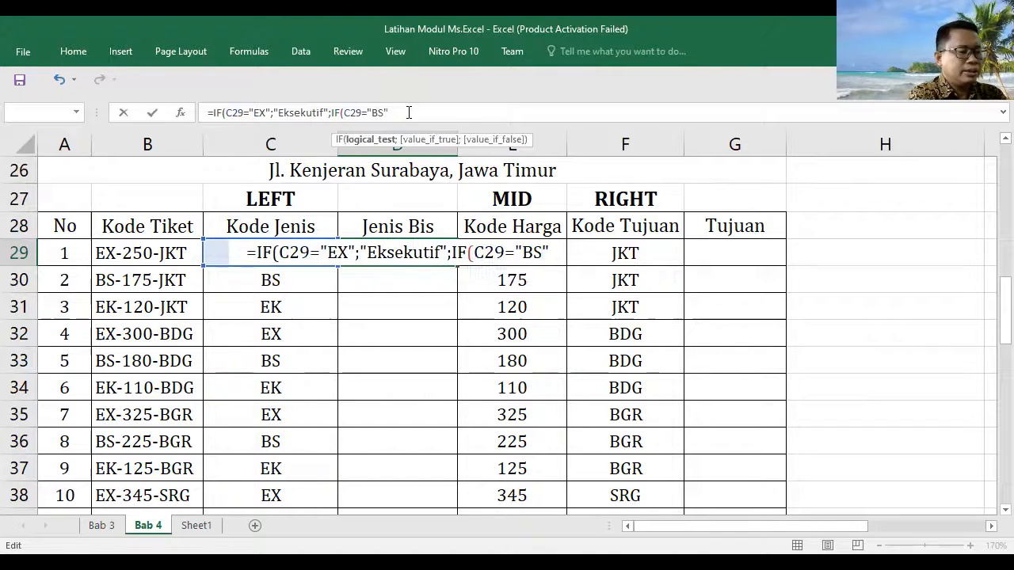
text(;)
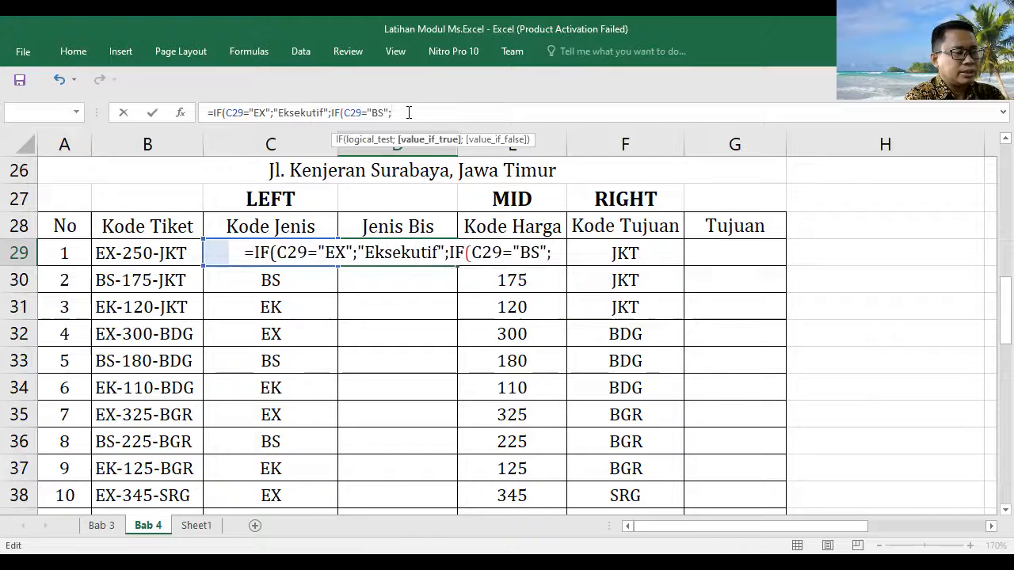
text("")
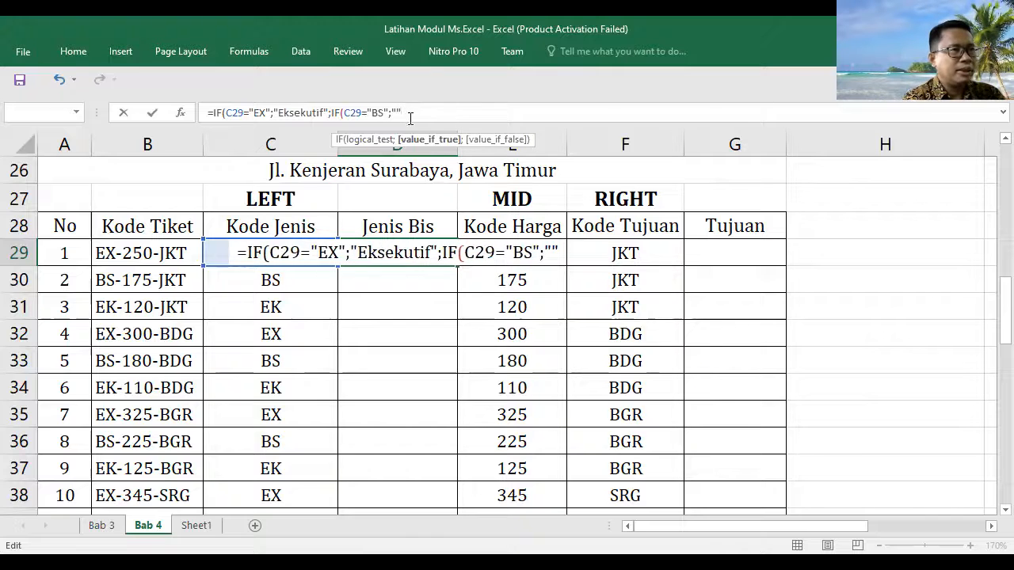
text(B)
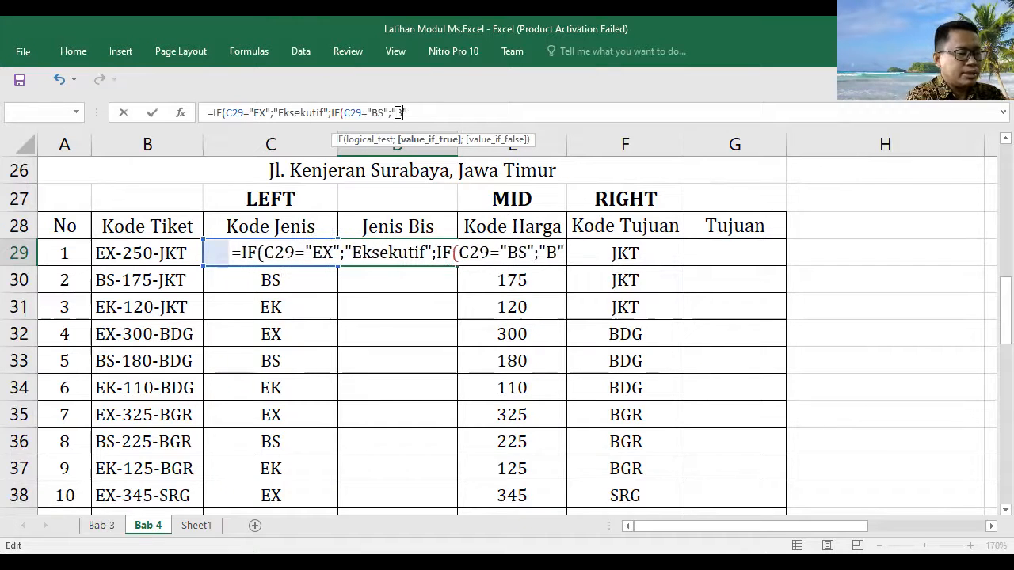
text(isnis)
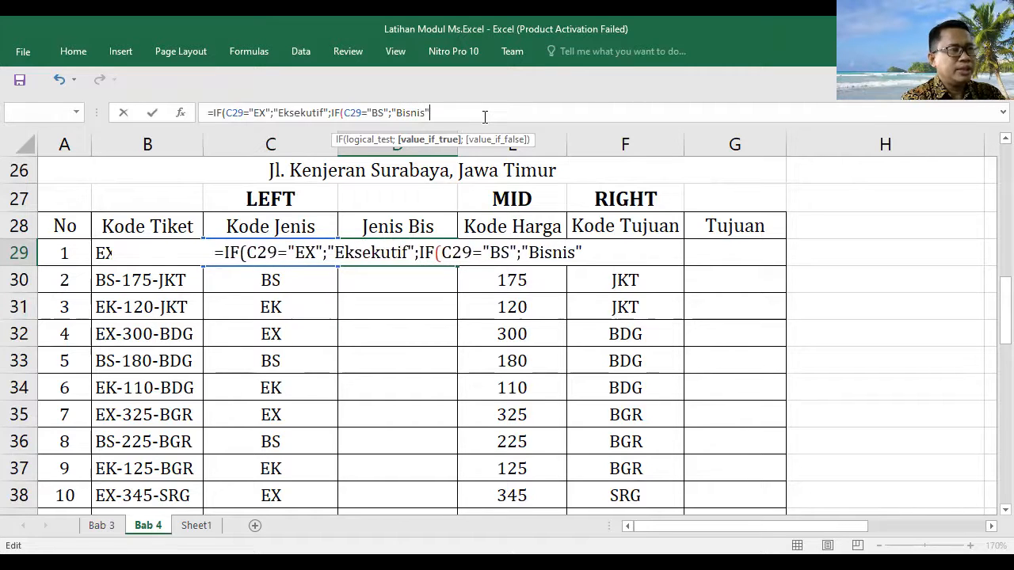
Complete D29's formula with "Ekonomi" as the nested IF's false value, close both functions and enter it
text(;"")
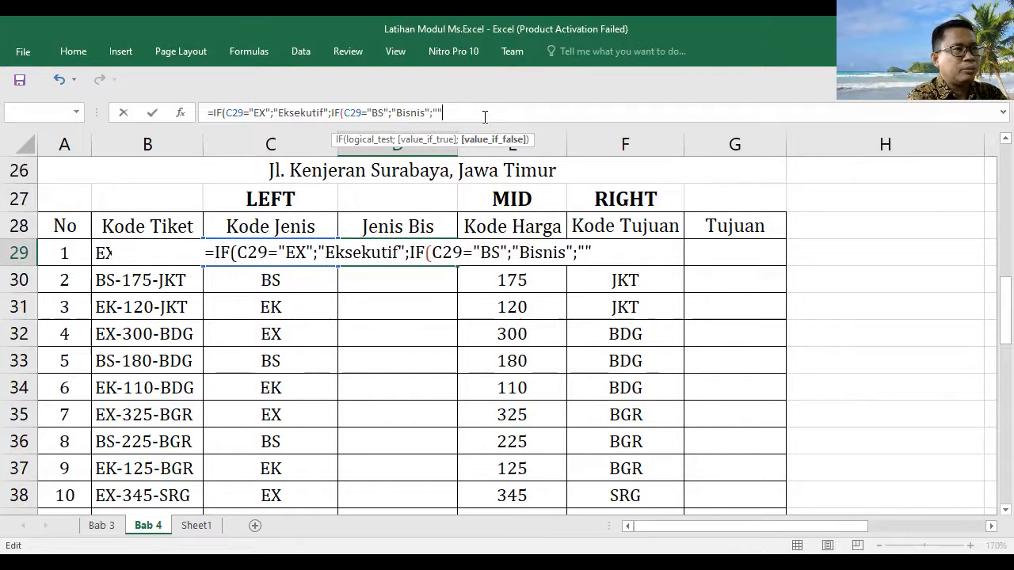
text(W)
key(BackSpace)
text(Ekonomi)
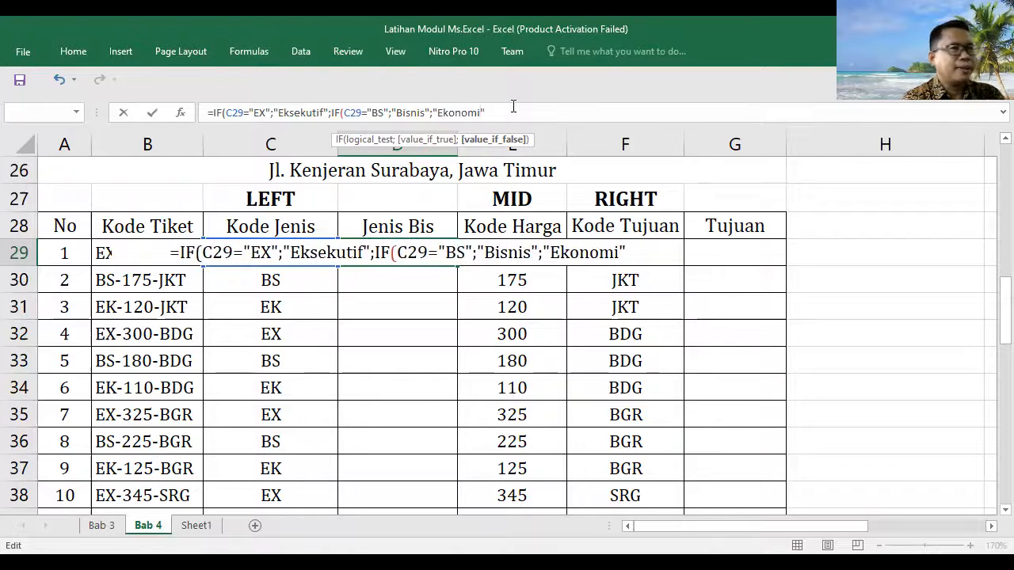
text())
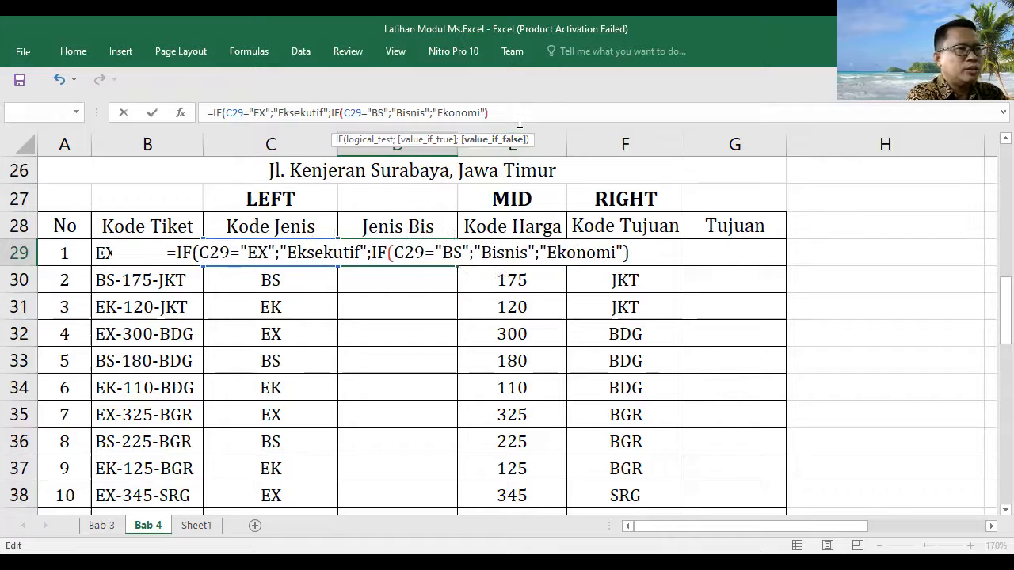
text())
key(Return)
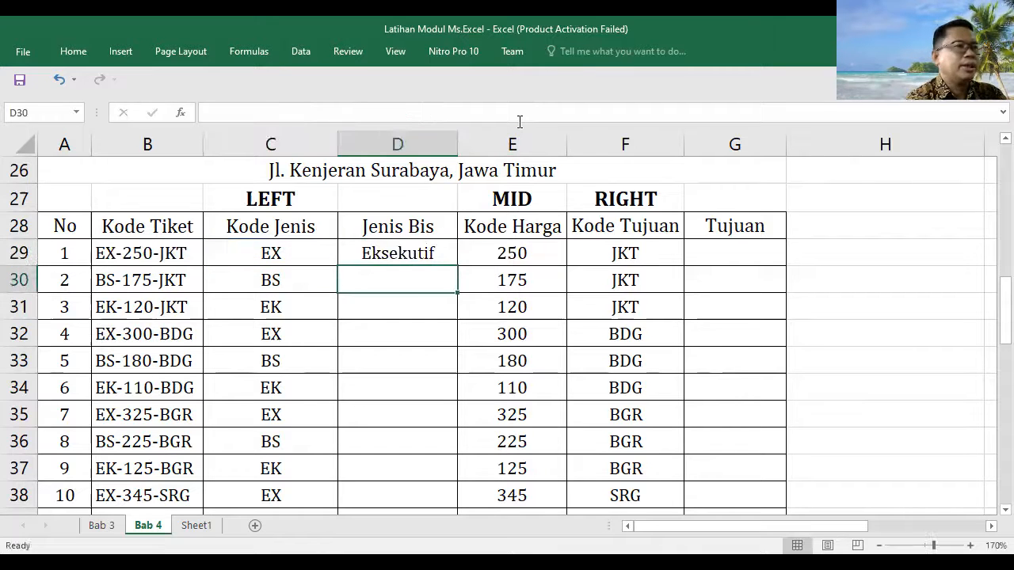
Fill the Jenis Bis formula from D29 down to D40, the table's last row
click(434, 253)
scroll(447, 238, down, 1)
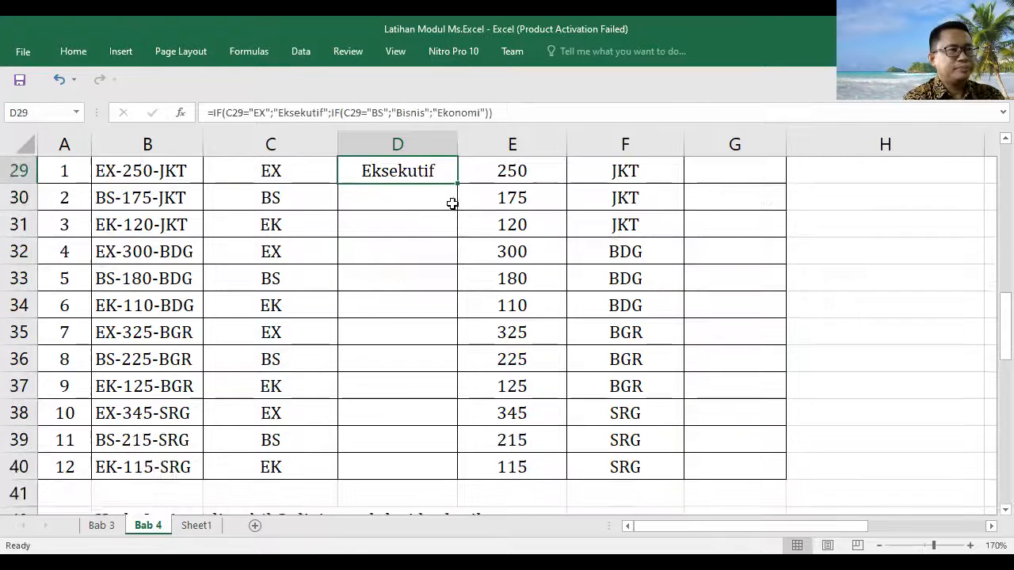
drag(459, 187, 453, 475)
scroll(427, 357, up, 2)
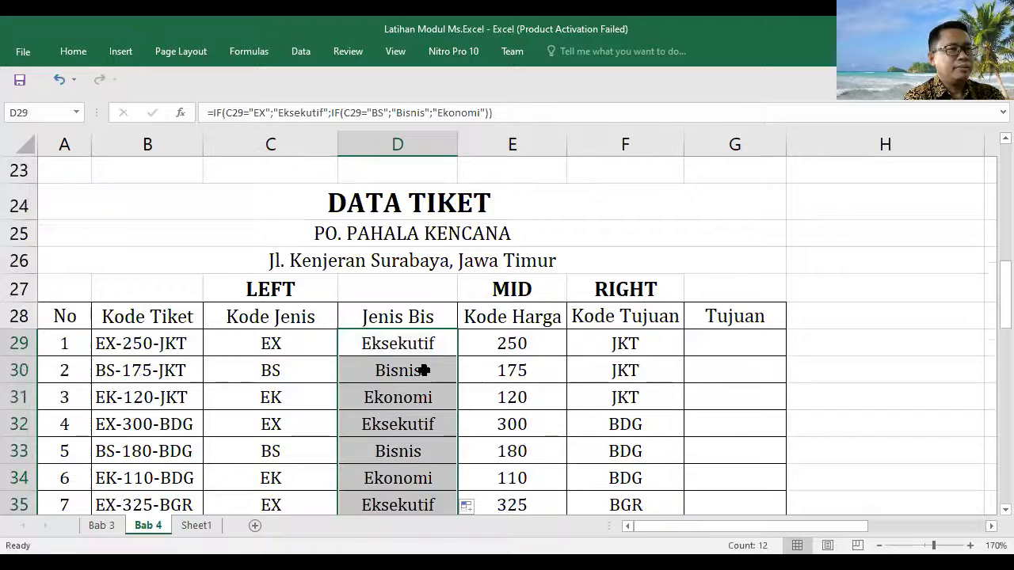
Review the Kode Tujuan codes in column F that determine the Tujuan entries
scroll(424, 368, down, 1)
click(736, 250)
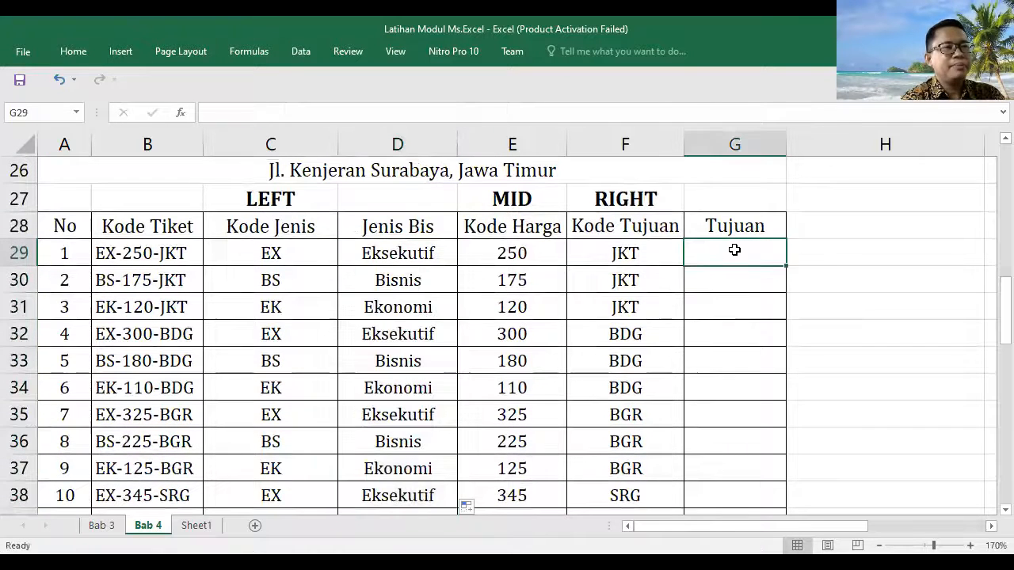
click(648, 255)
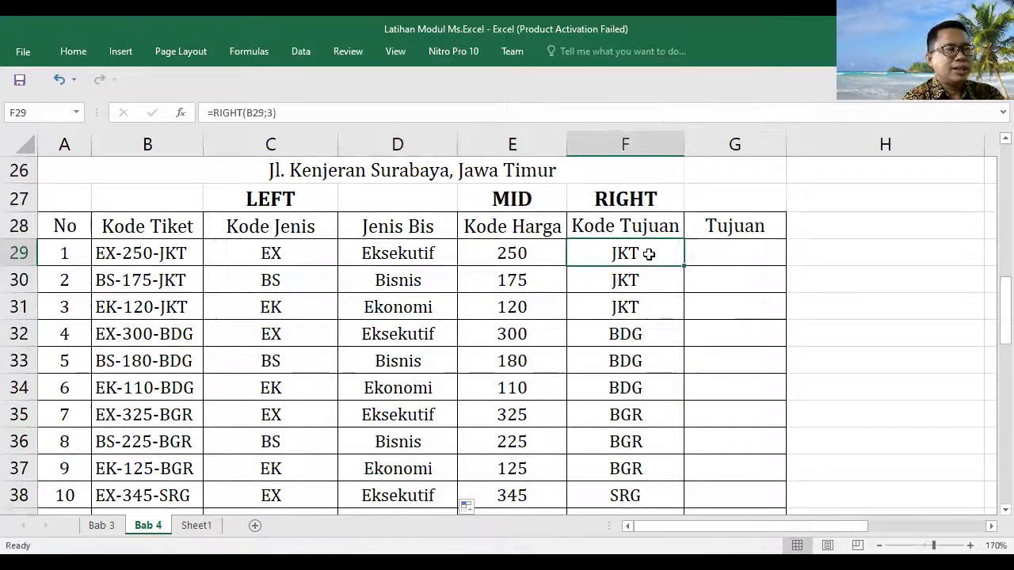
click(641, 332)
scroll(634, 349, down, 1)
click(640, 333)
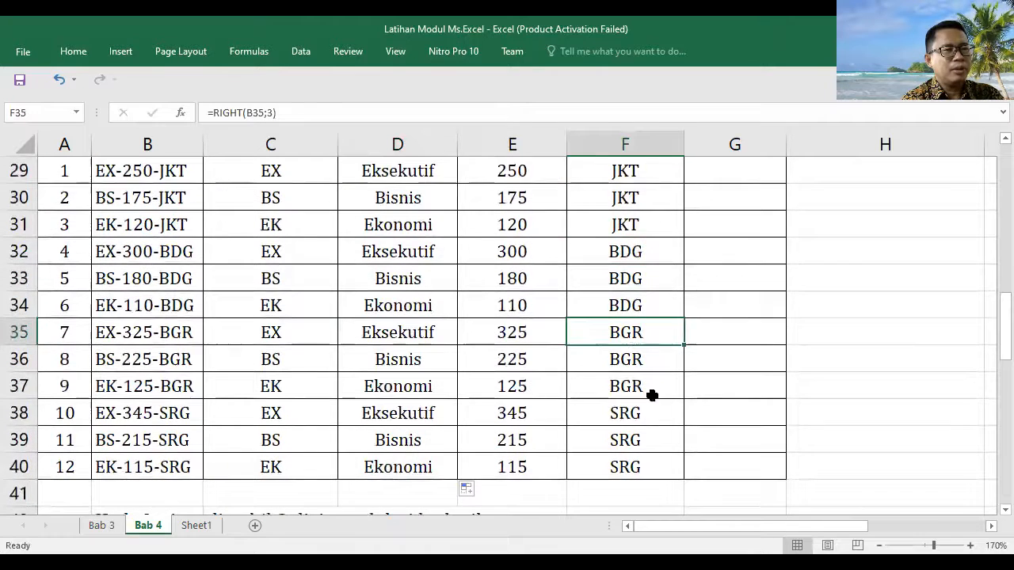
scroll(643, 415, up, 2)
scroll(697, 333, down, 1)
Start an IF formula in cell G29 that returns "Jakarta" when F29 equals "JKT"
click(743, 250)
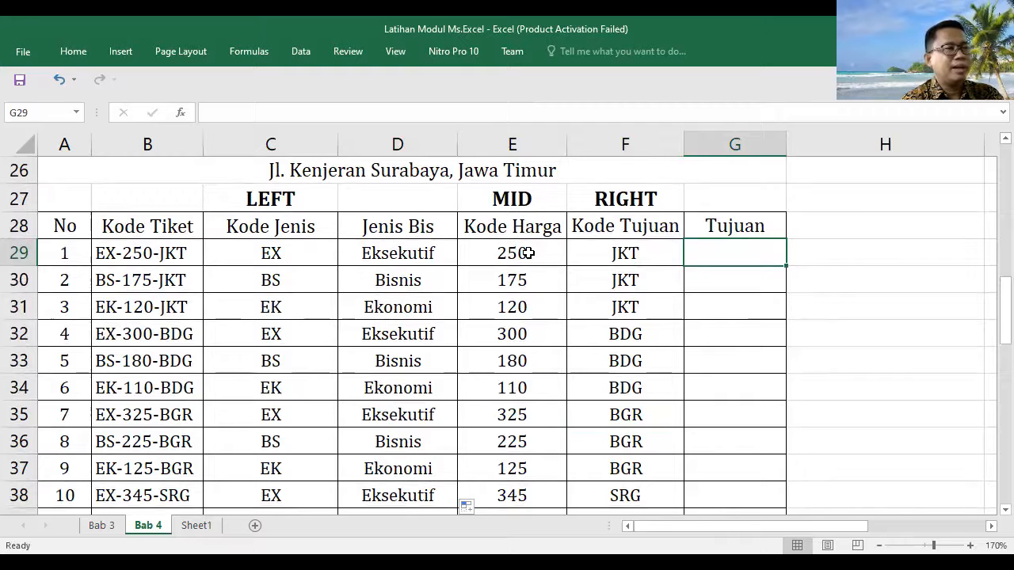
text(=)
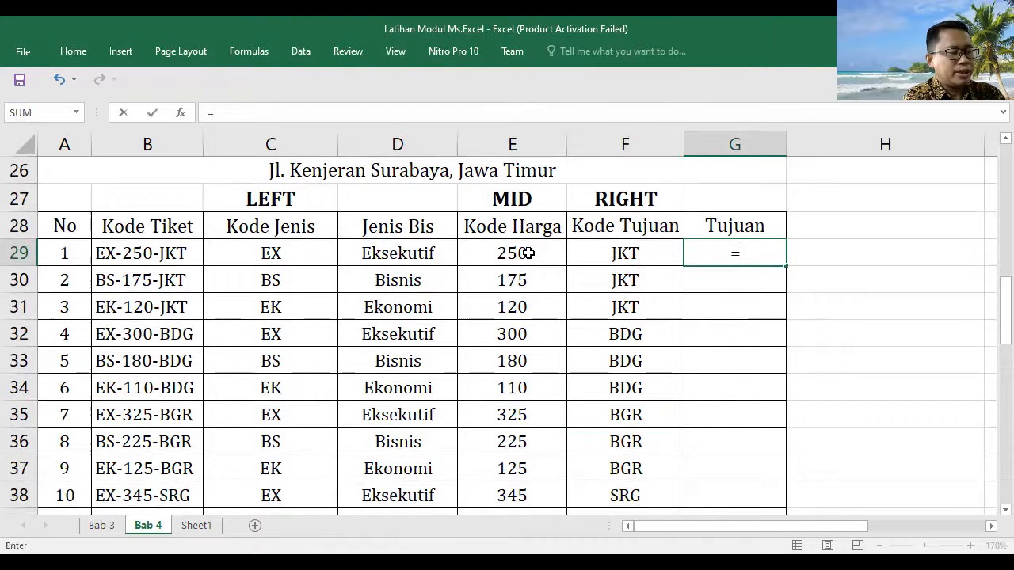
text(if)
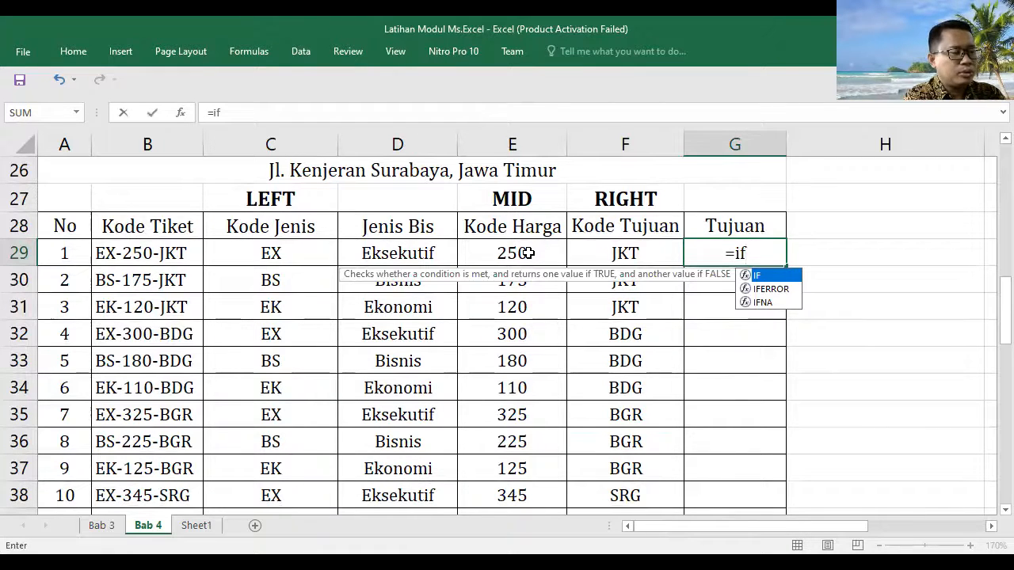
key(Tab)
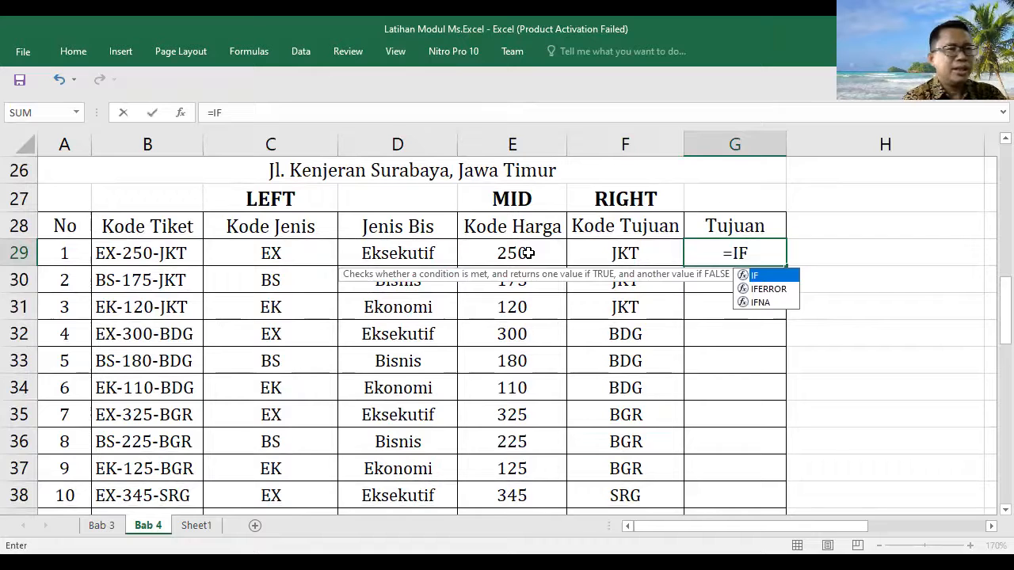
text(()
click(623, 253)
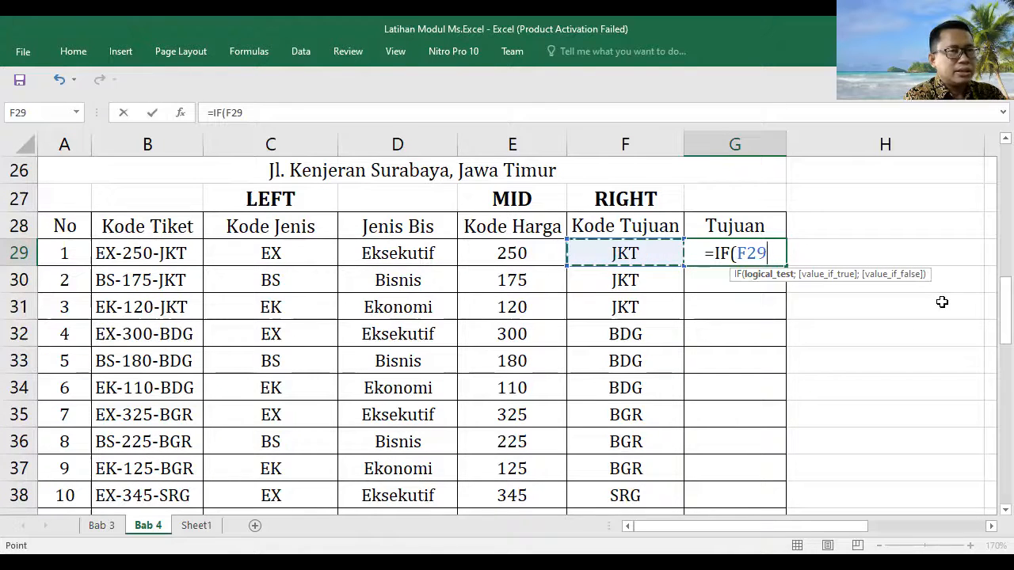
text(=)
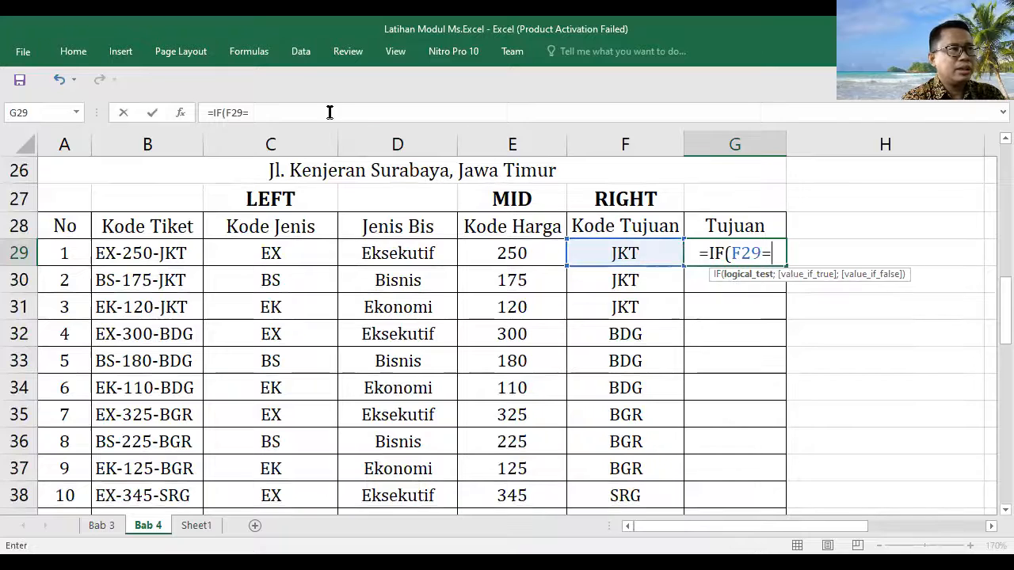
click(330, 112)
text("")
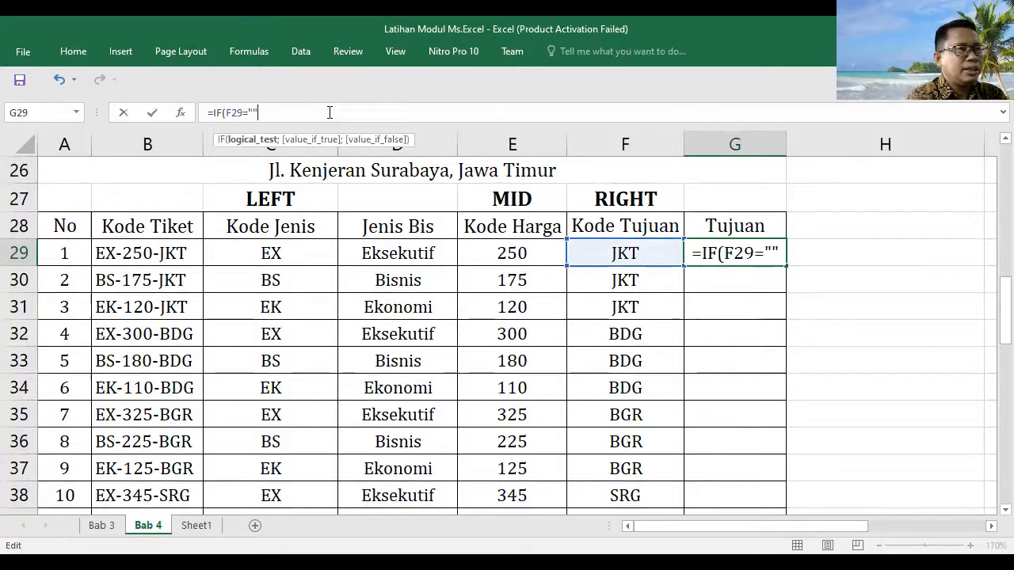
click(254, 113)
text(JKT)
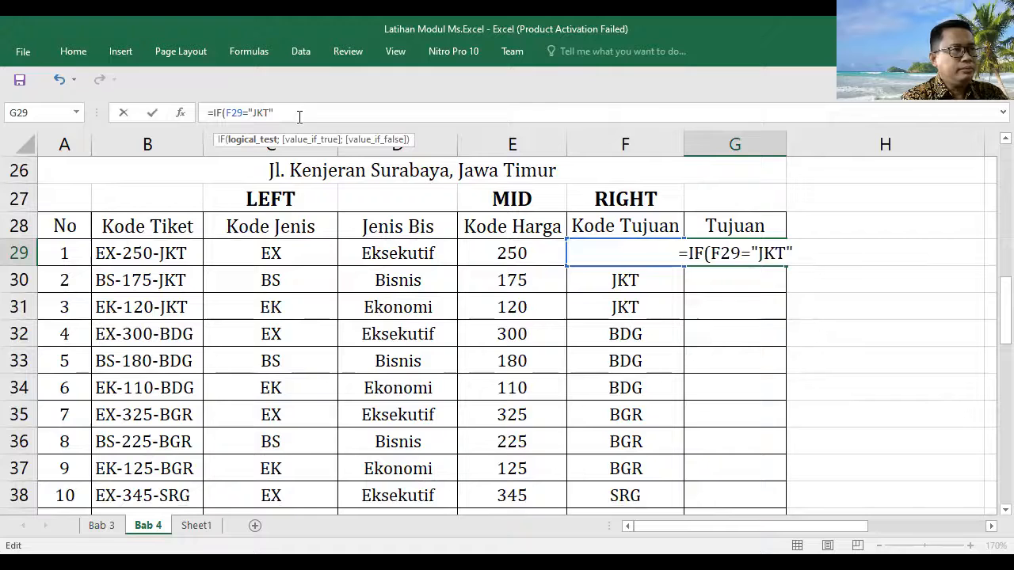
text(;"")
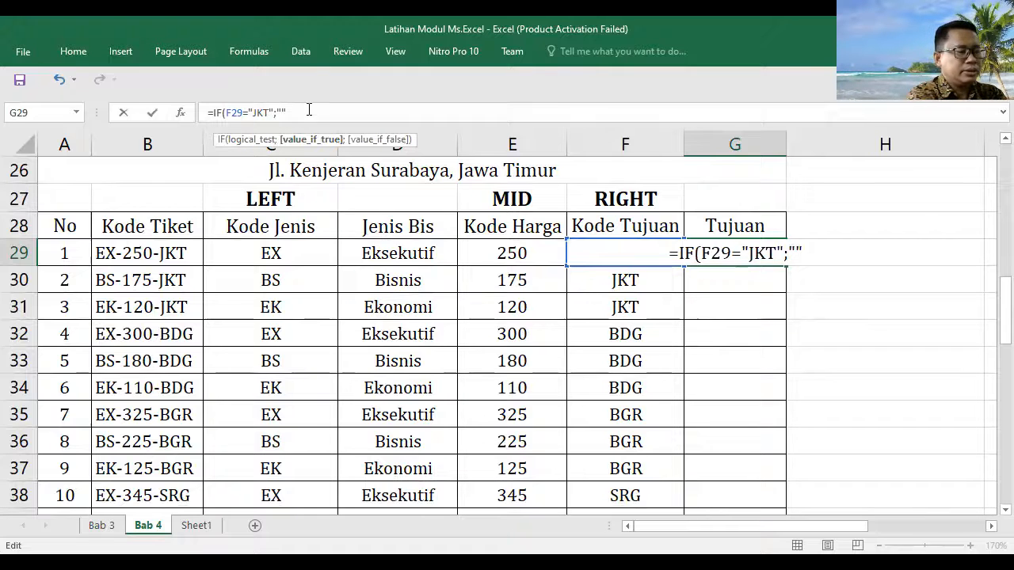
text(Jakarta)
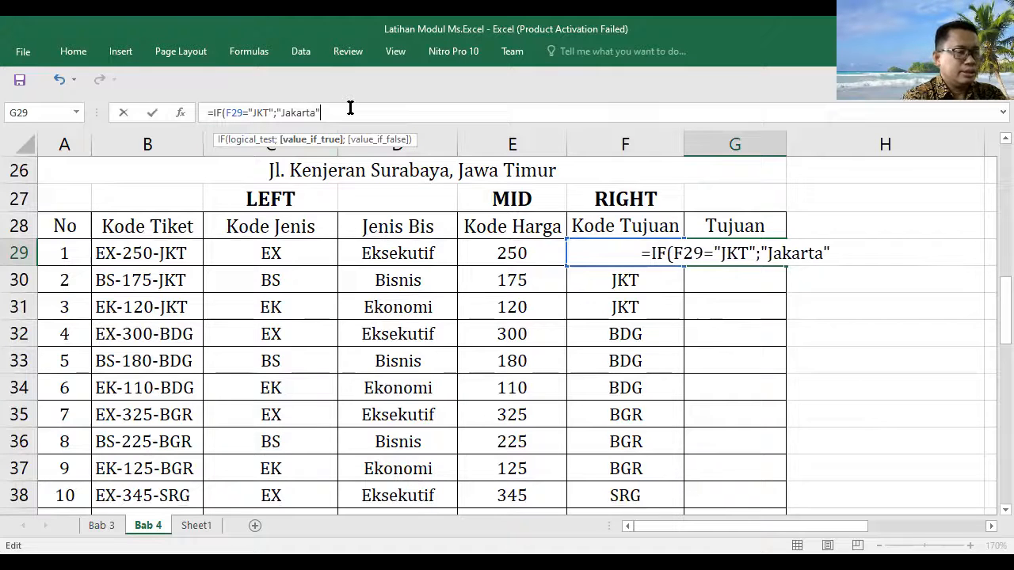
Nest a second IF in G29's formula that returns "Bandung" when F29 equals "BDG"
text(;I)
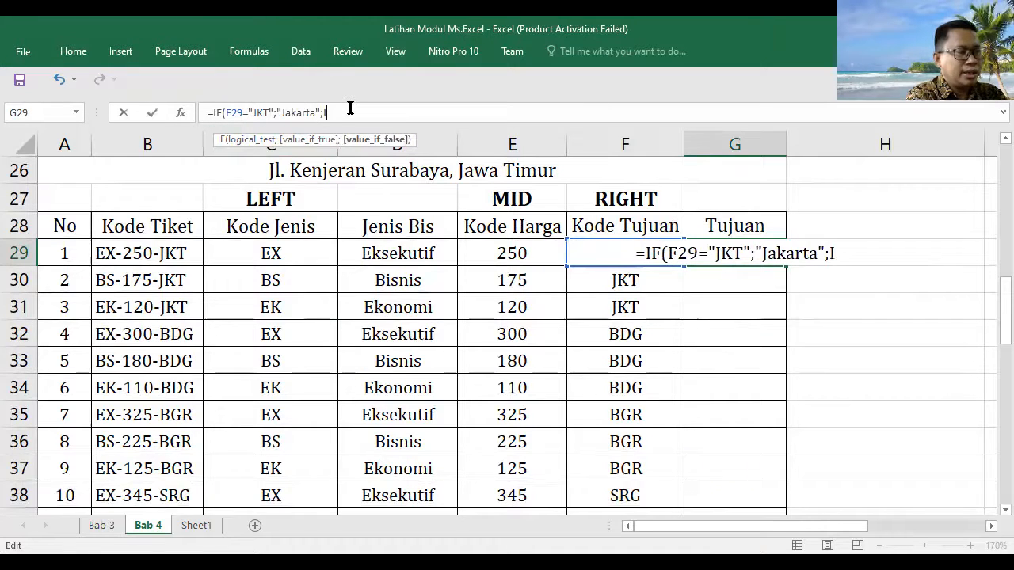
text(F()
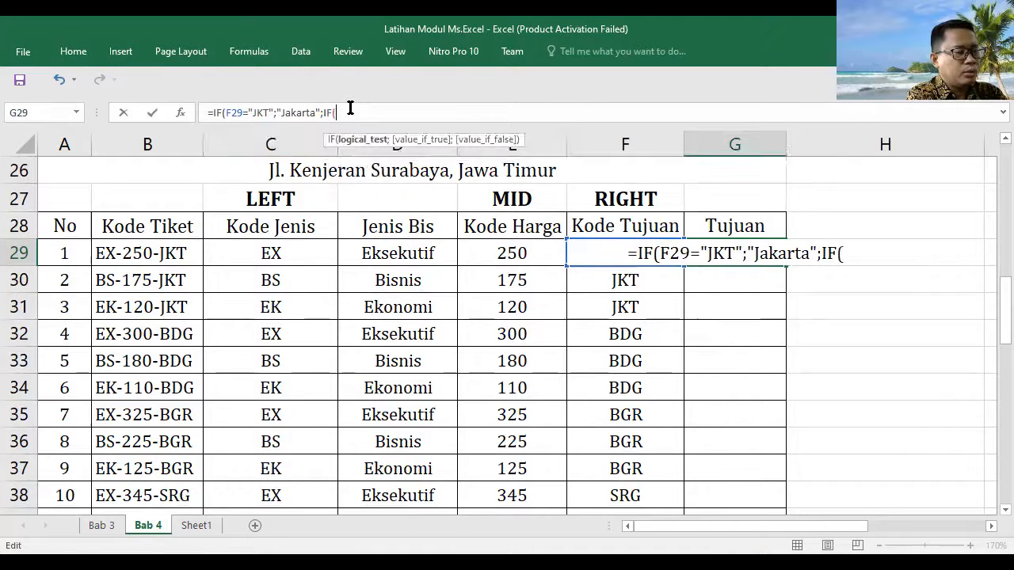
text(F29)
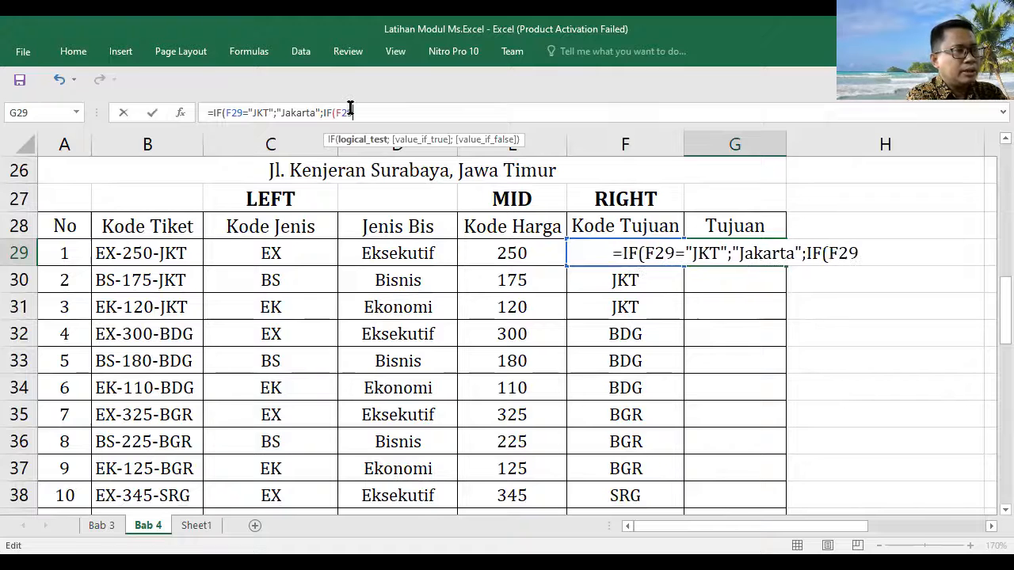
text(=)
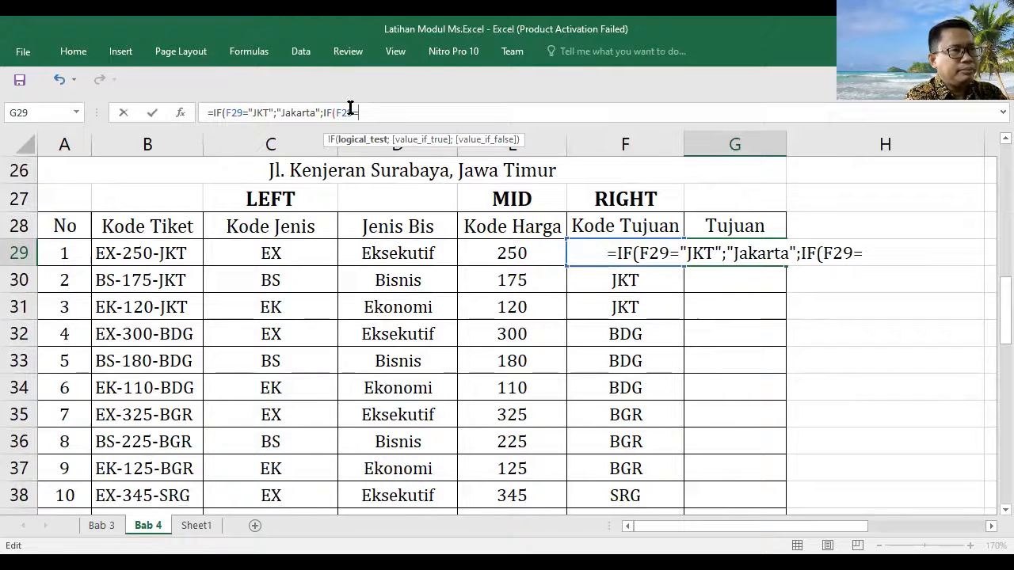
text("")
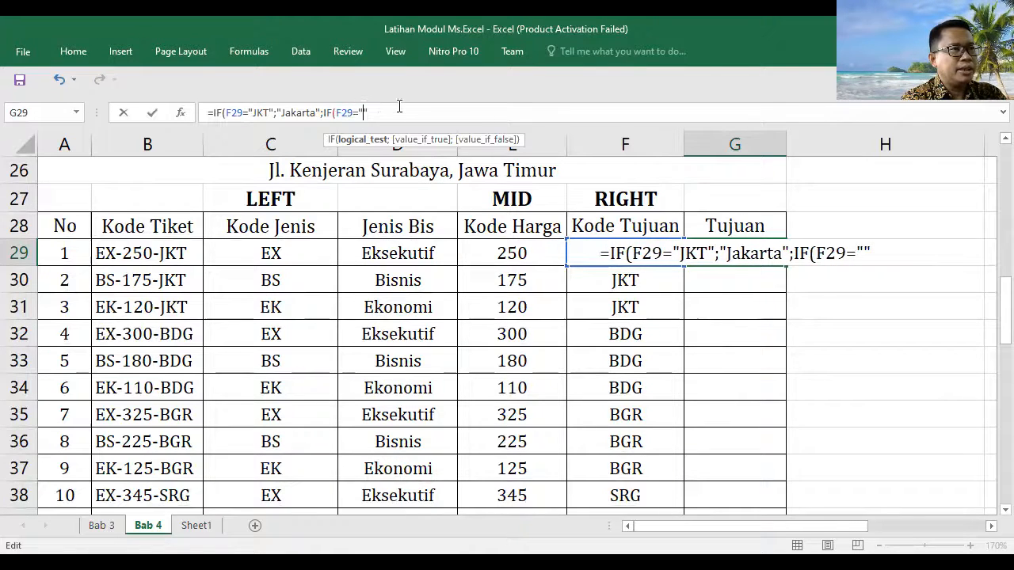
text(BDG)
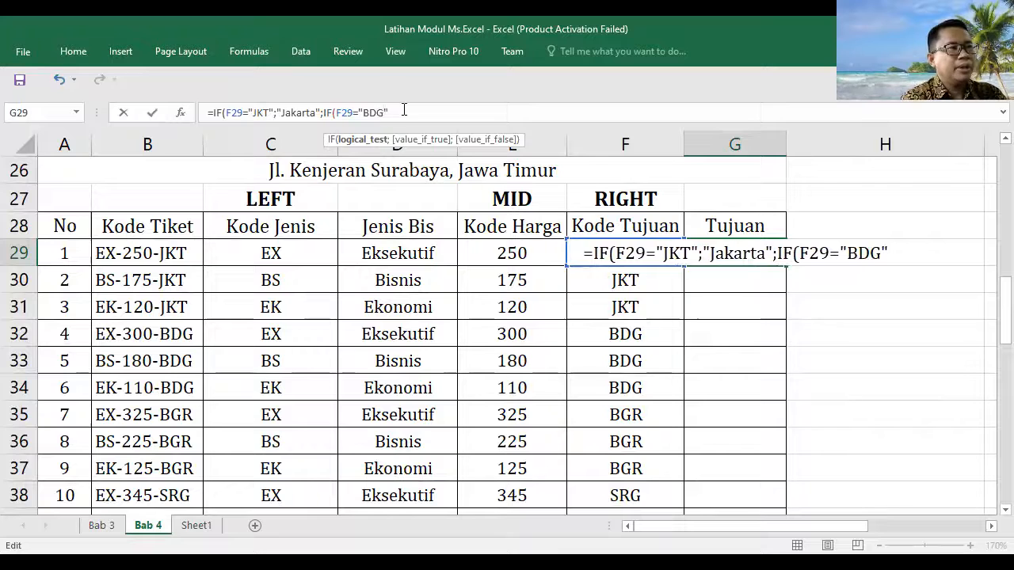
text(;"")
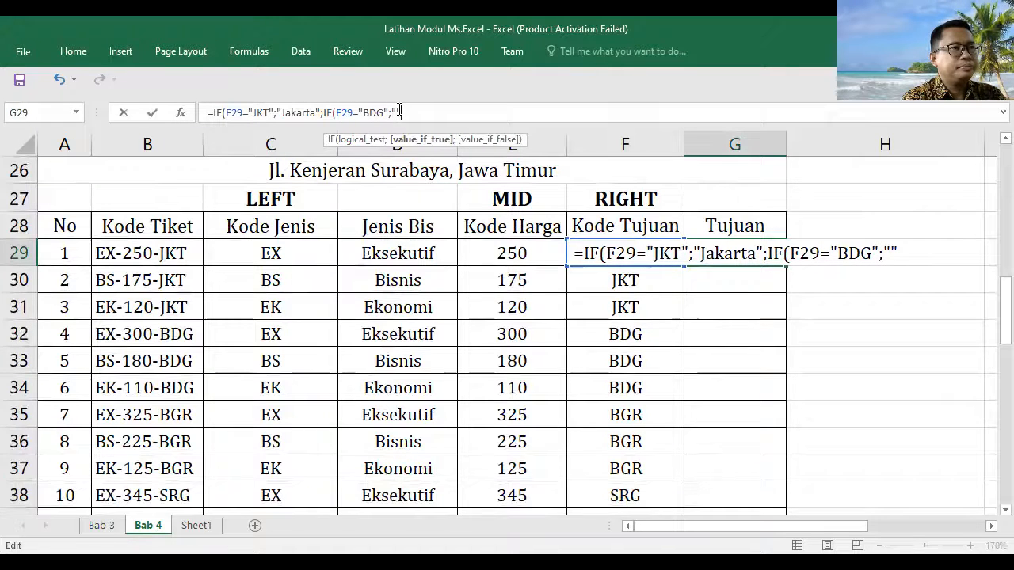
text(Bandung)
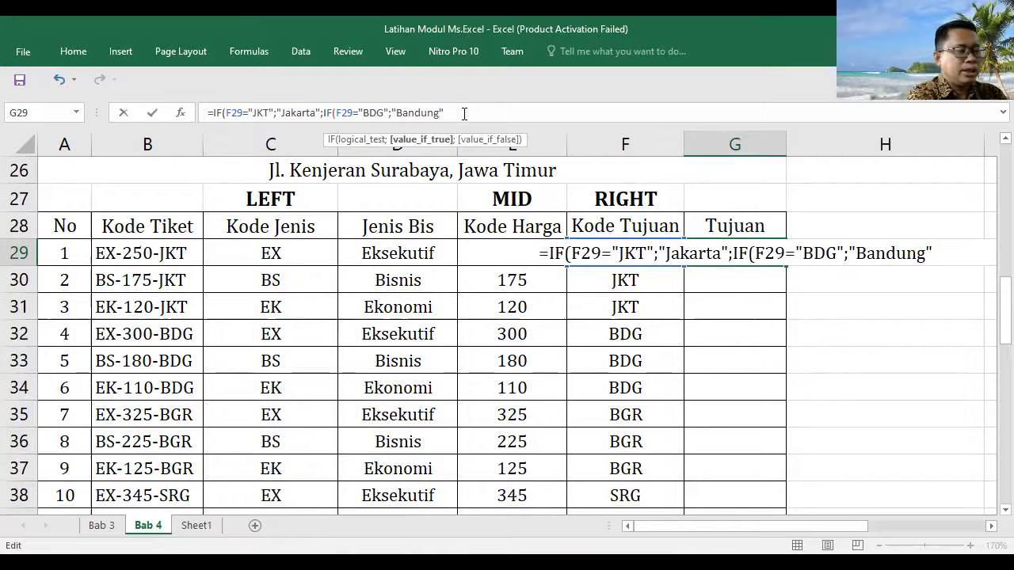
Nest a third IF in G29's formula that returns "Bogor" when F29 equals "BGR"
text(;IF)
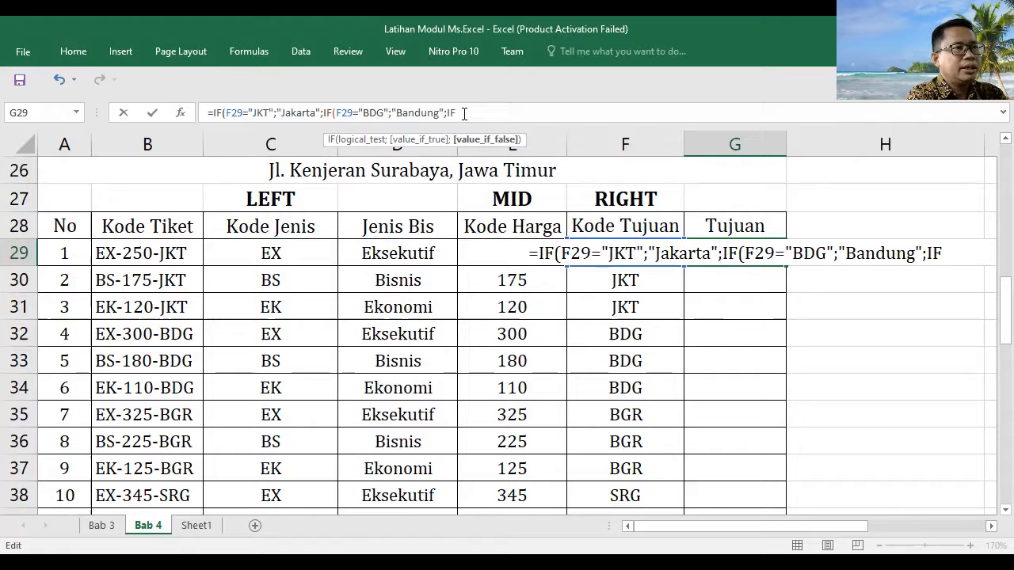
text(()
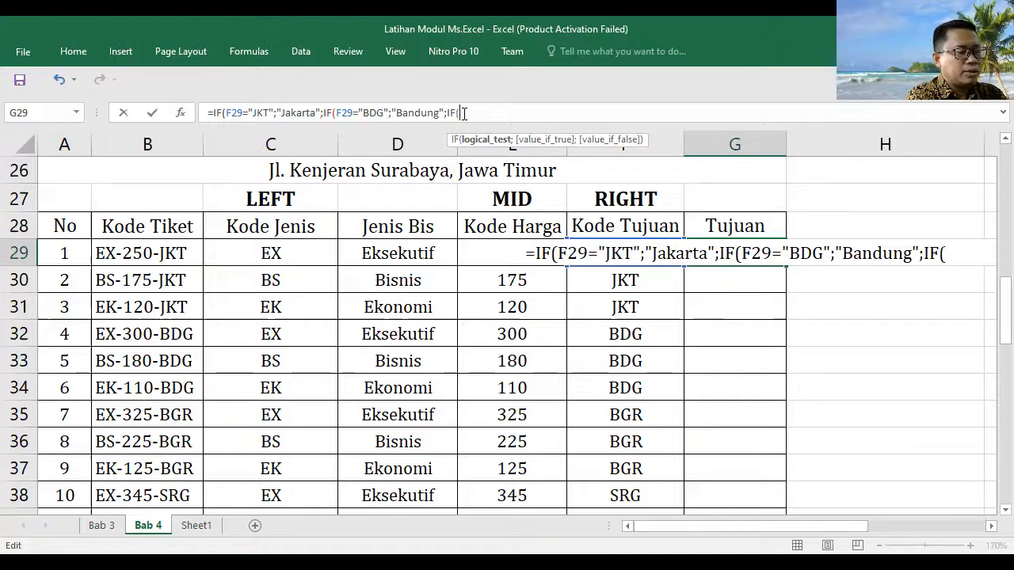
text(F29="")
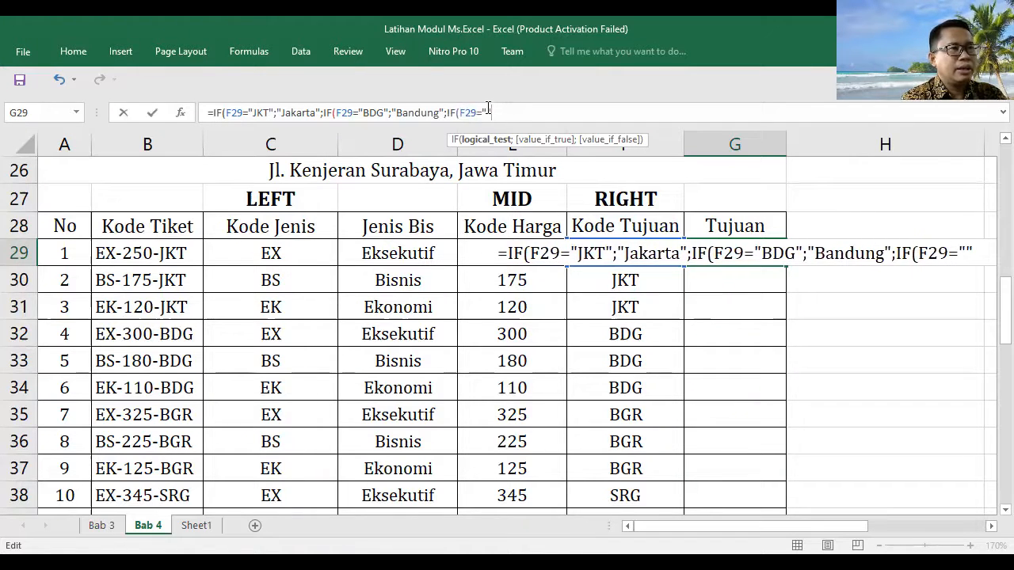
click(488, 108)
text(BGR)
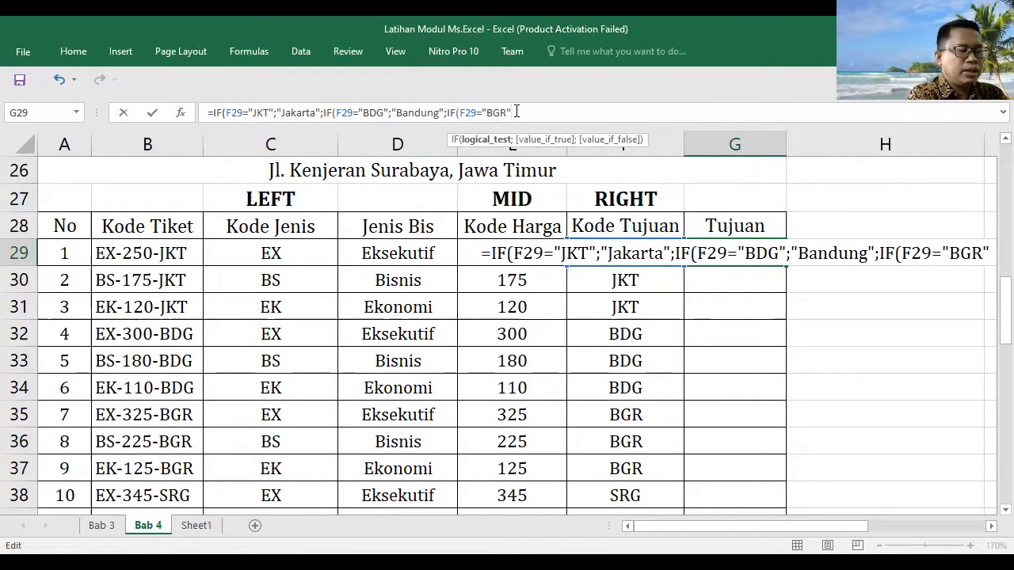
text(;"")
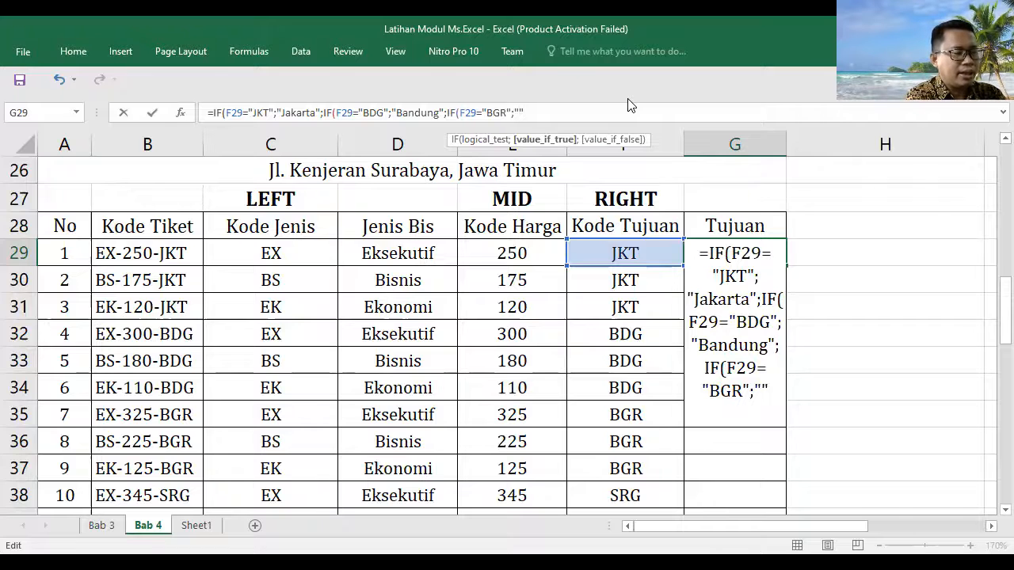
text(Bogor)
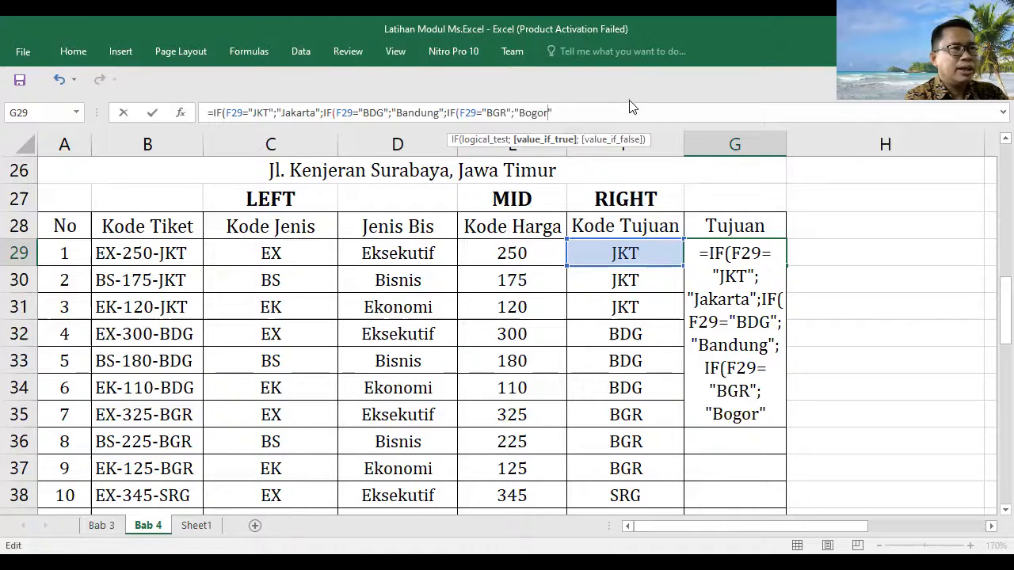
Complete G29's formula with "Serang" as the innermost IF's false value, close all three functions and enter it
click(610, 116)
text(;"")
key(Left)
text(Serang)
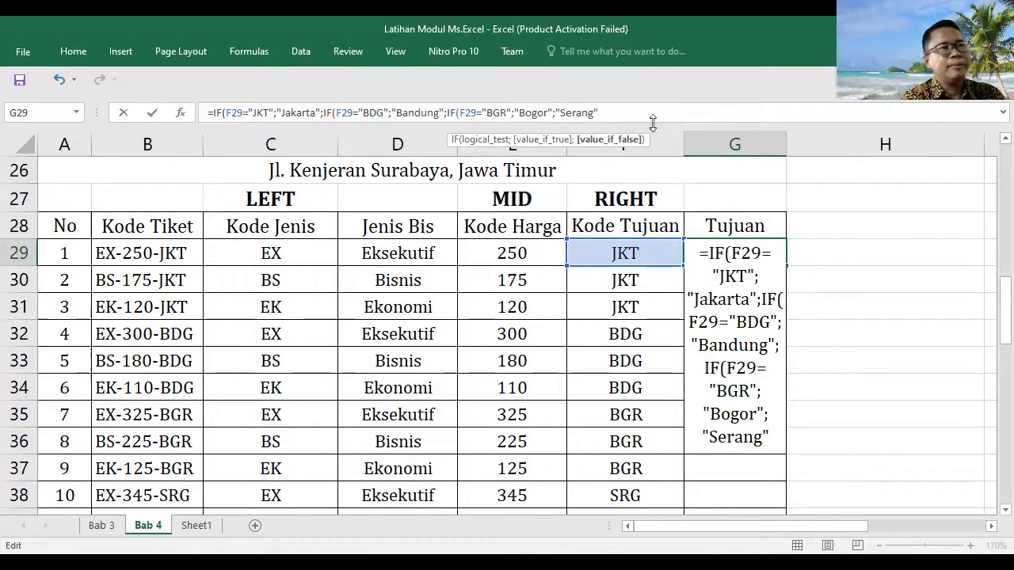
key(Right)
text())
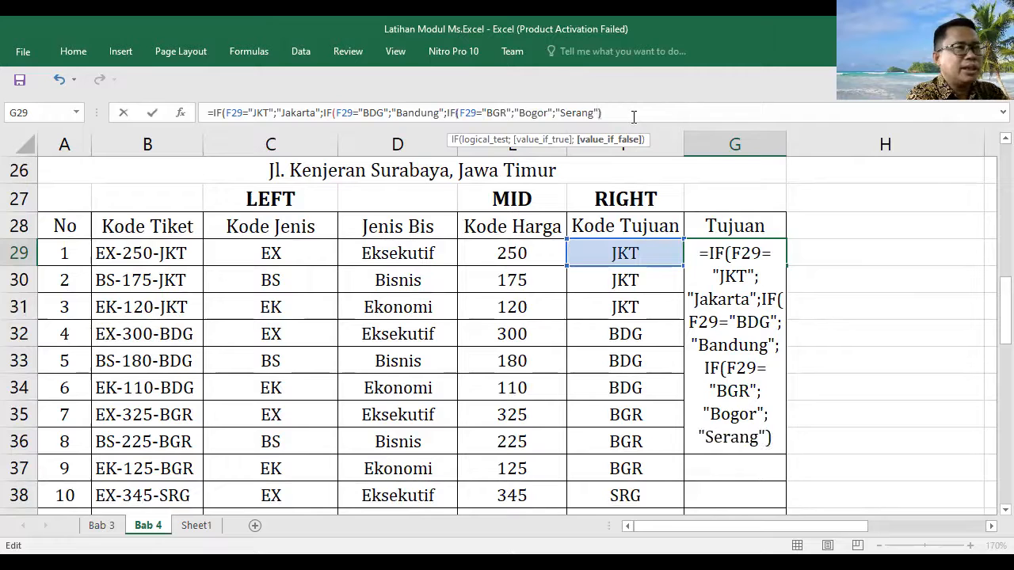
text()))
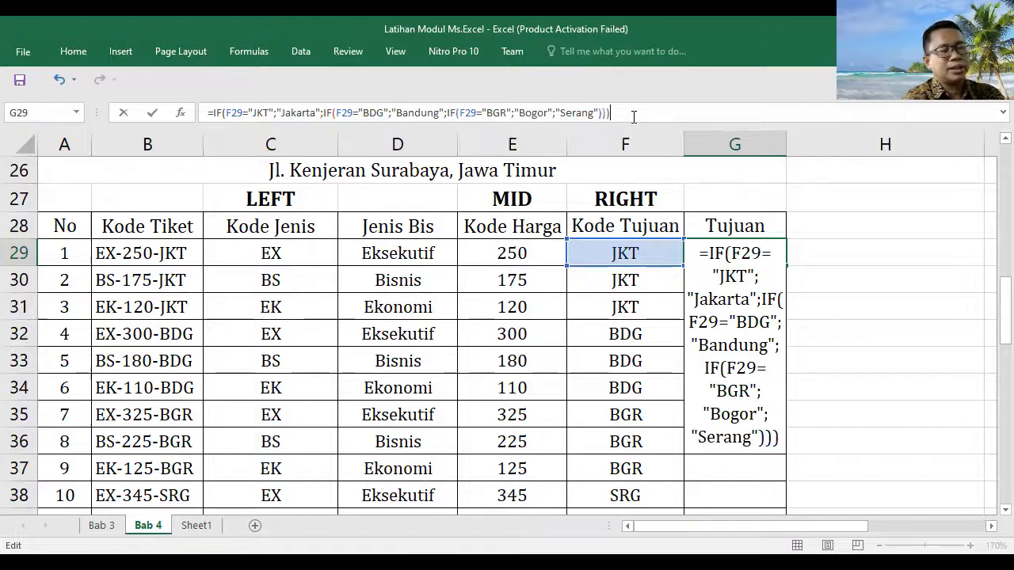
key(Return)
Fill the Tujuan formula from G29 down to G40, the table's last row
scroll(704, 220, down, 1)
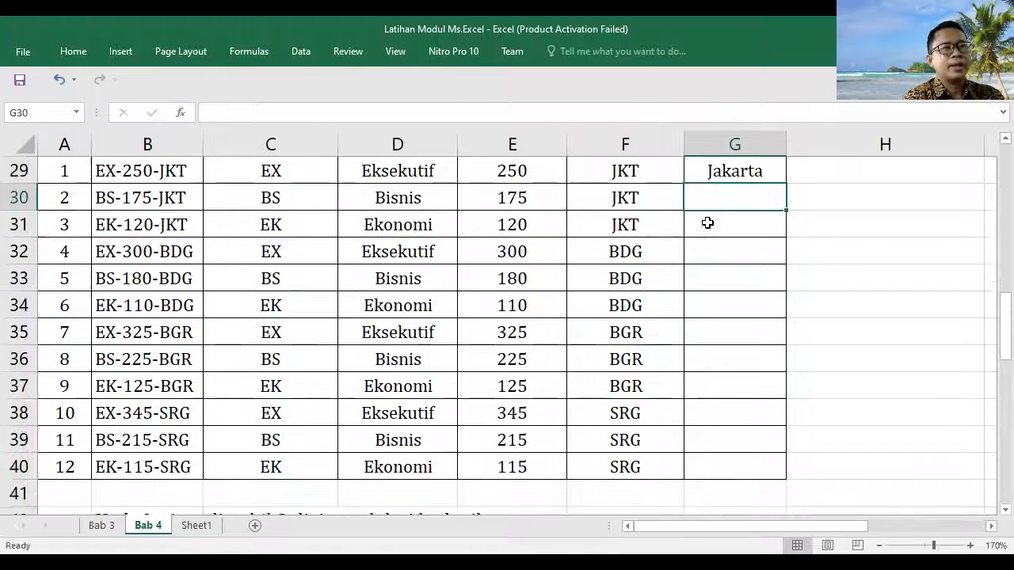
click(776, 170)
drag(786, 183, 795, 482)
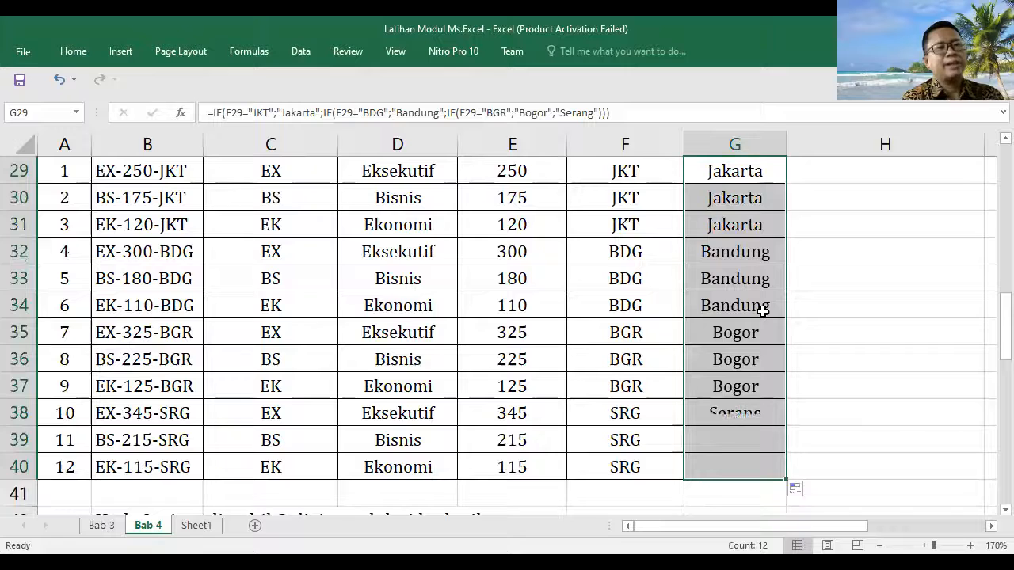
Review the Kode Jenis formula in C29 and the LEFT, MID and RIGHT labels above the code columns
scroll(489, 275, up, 1)
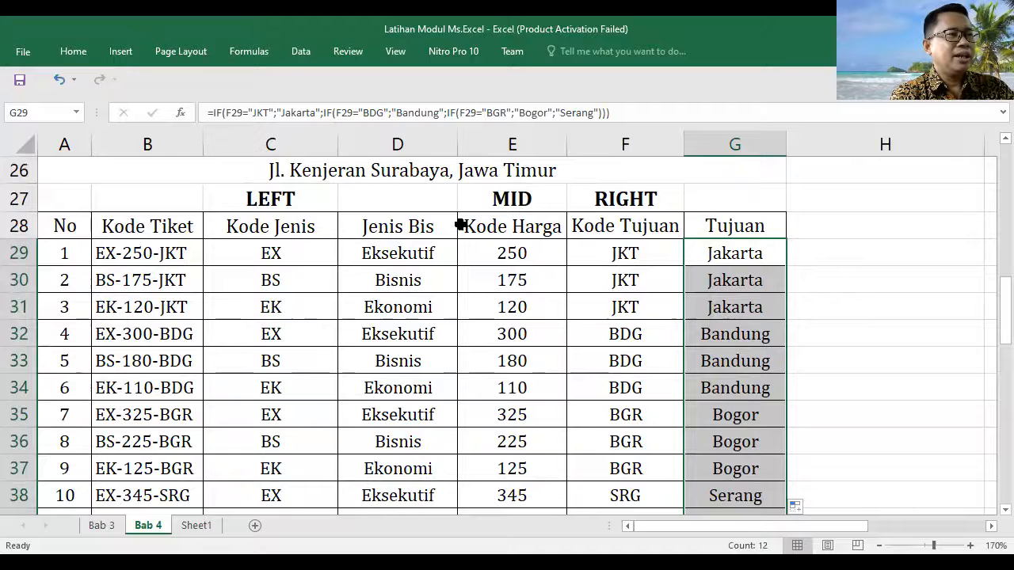
click(282, 253)
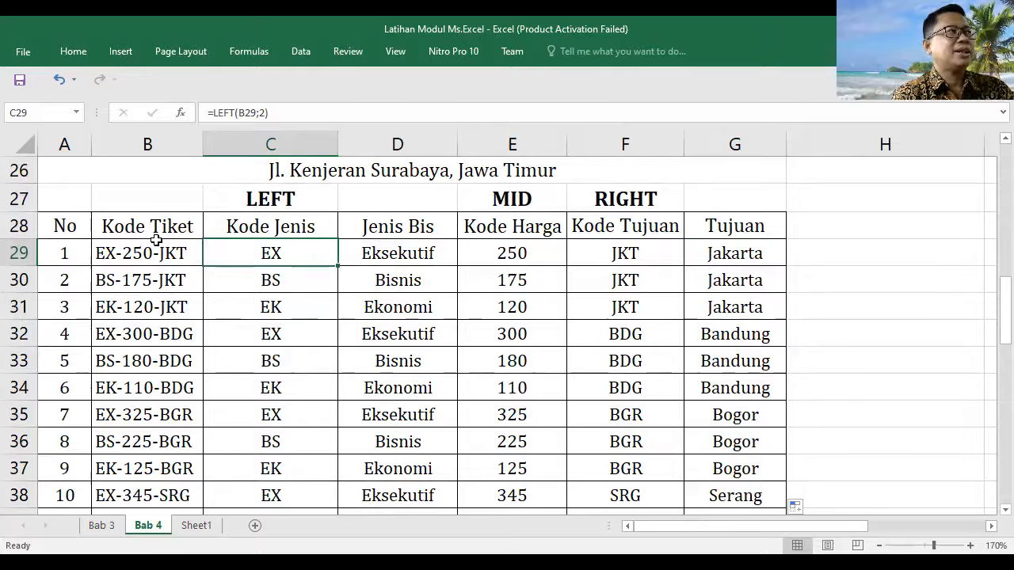
click(268, 191)
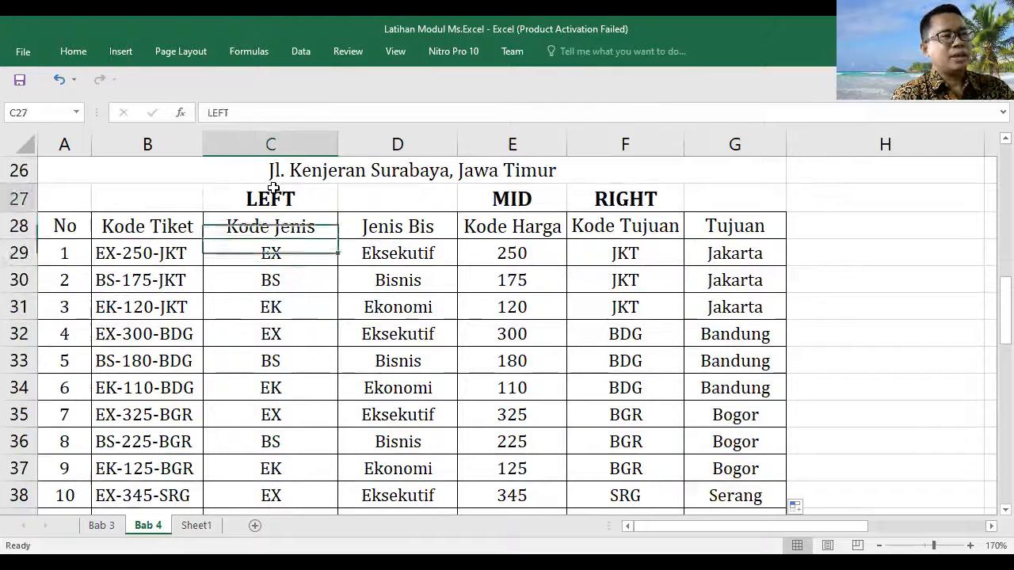
click(523, 199)
click(644, 198)
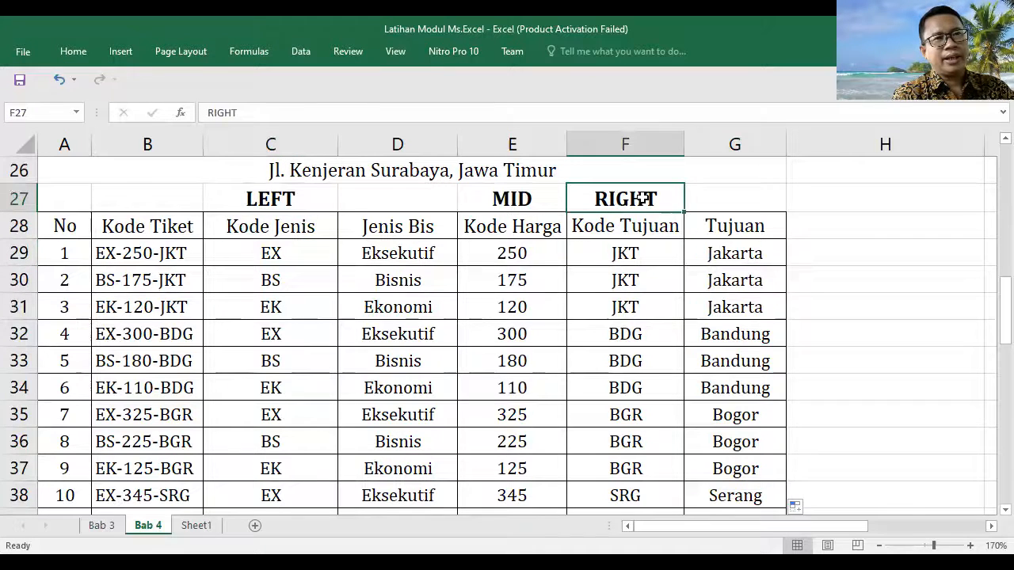